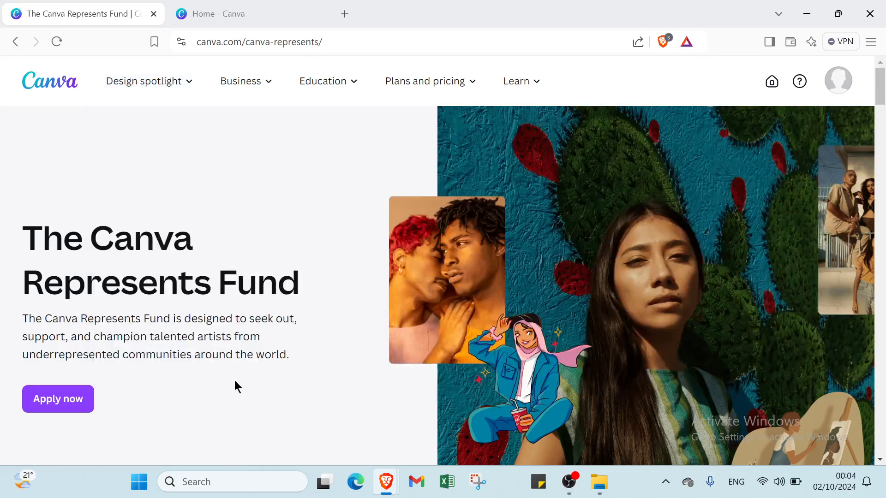
Step: Read through the Canva Represents Fund page, from the introduction and application criteria to the diversity commitment and featured artists
scroll(235, 379, "down", 1)
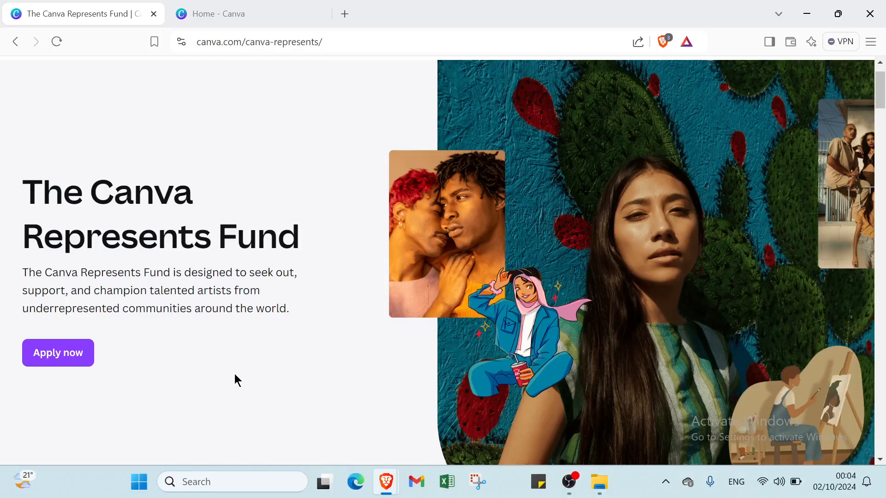
scroll(234, 375, "down", 3)
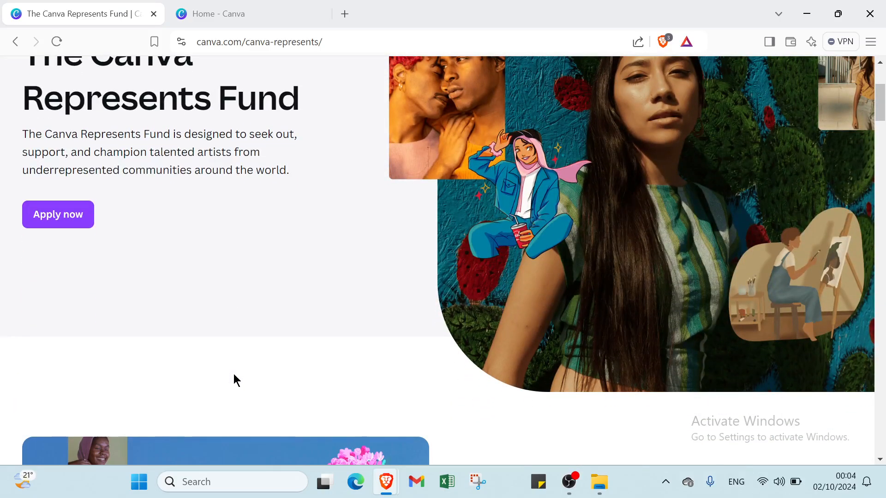
scroll(233, 375, "down", 3)
scroll(234, 372, "down", 1)
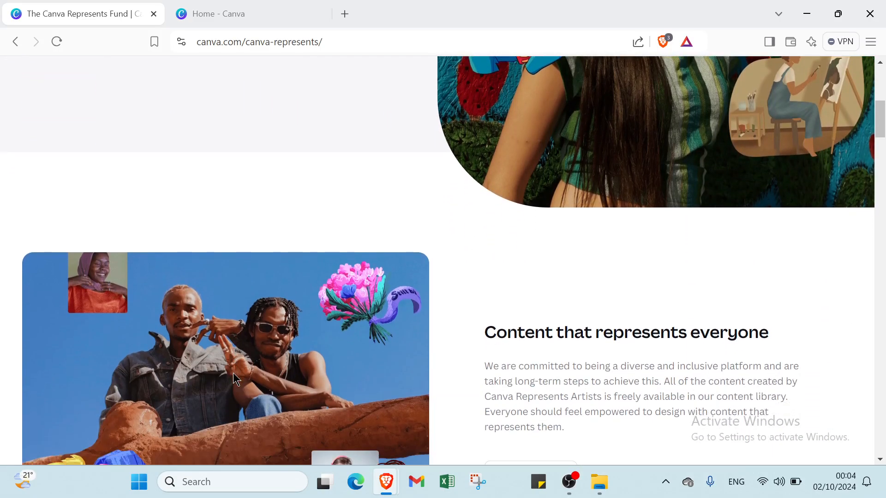
scroll(234, 373, "down", 2)
scroll(233, 374, "down", 4)
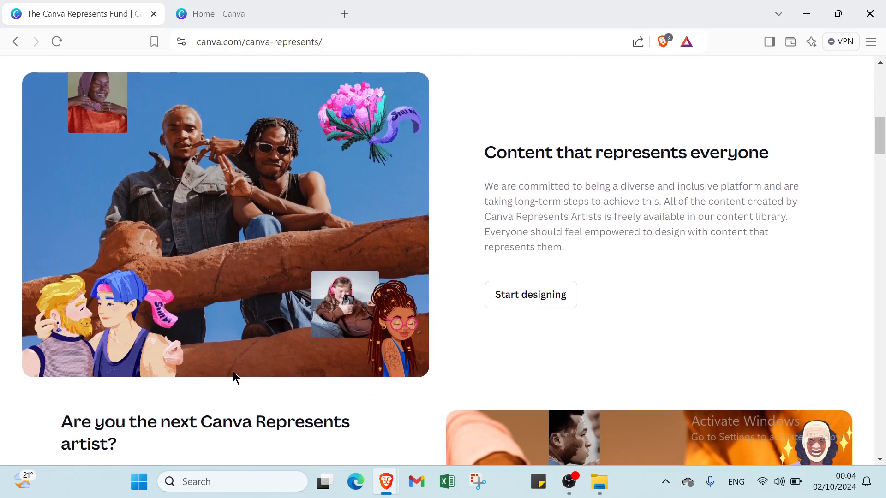
scroll(234, 376, "down", 1)
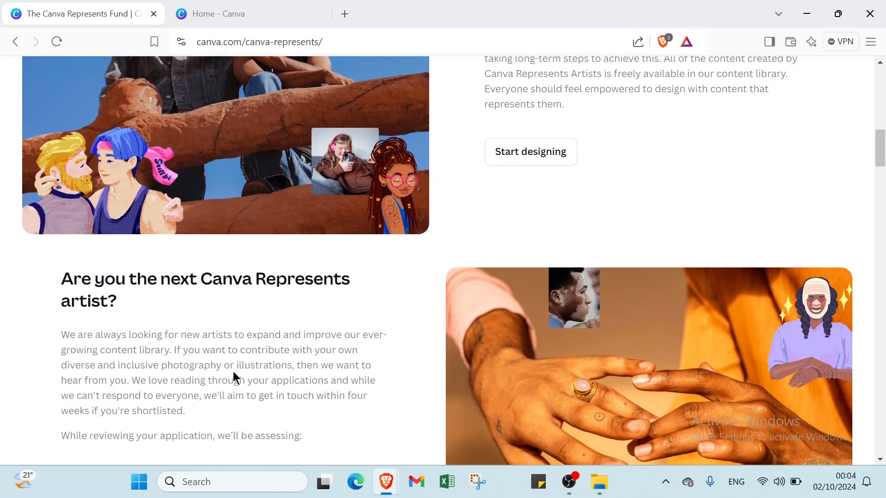
scroll(233, 372, "down", 4)
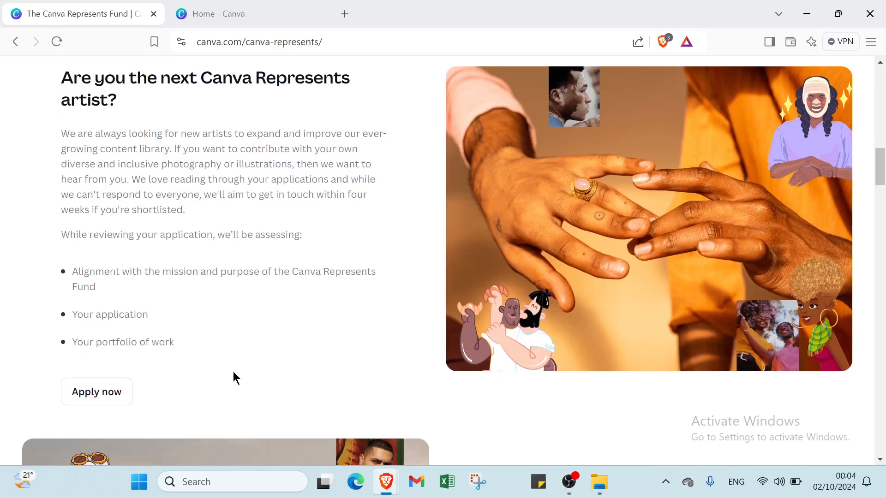
scroll(234, 373, "down", 4)
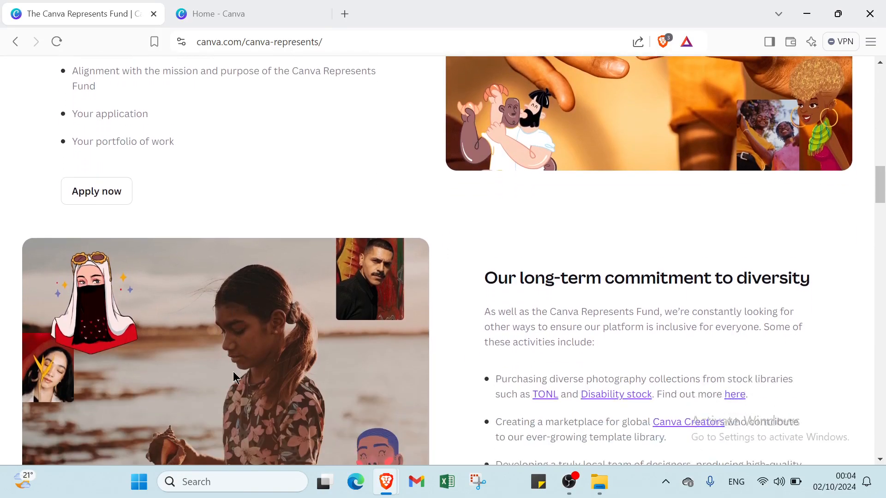
scroll(234, 378, "down", 4)
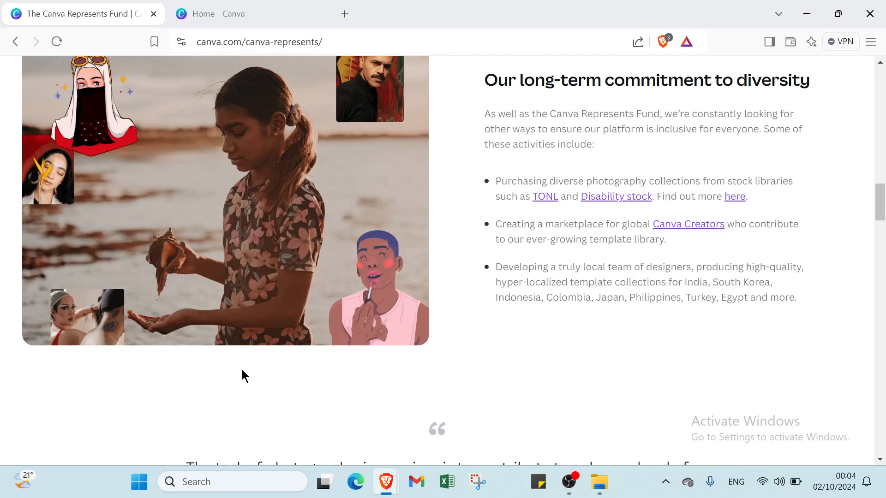
scroll(243, 373, "down", 3)
scroll(244, 374, "down", 2)
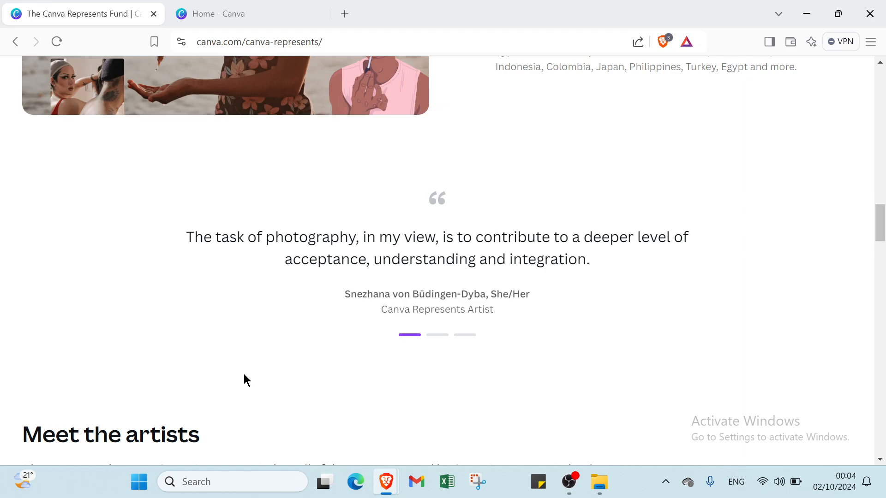
scroll(244, 374, "down", 4)
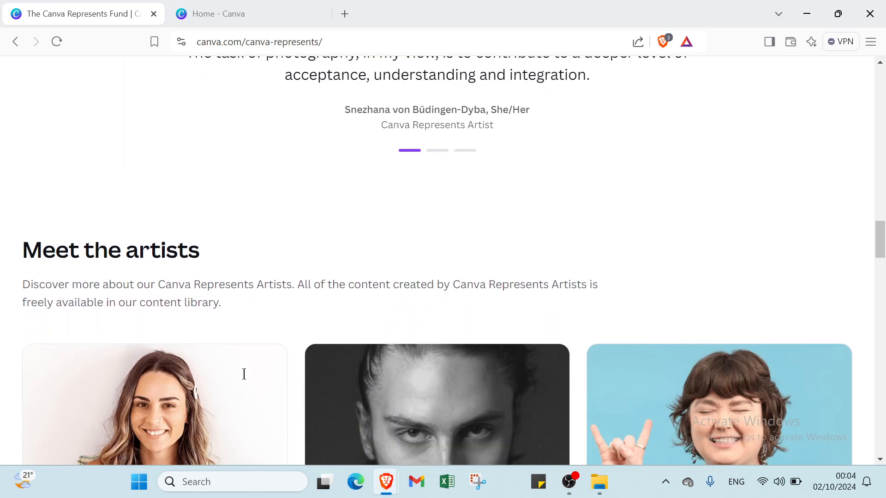
scroll(244, 373, "down", 2)
scroll(243, 374, "up", 10)
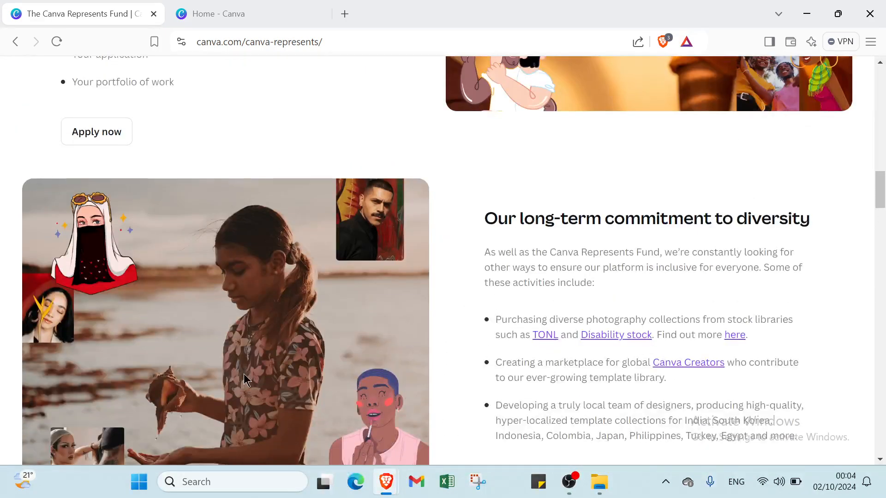
scroll(452, 355, "up", 20)
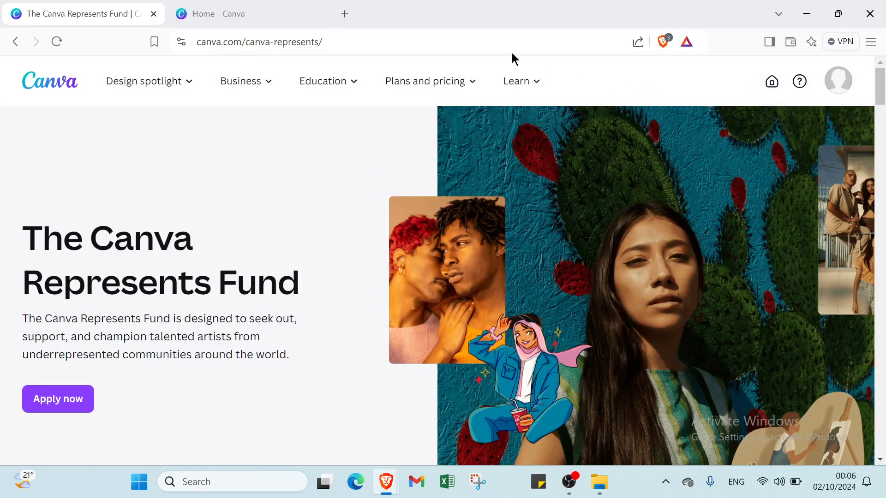
Step: Examine the site's offerings under Design spotlight, Business, Education, Plans and pricing, and Learn
left_click(270, 13)
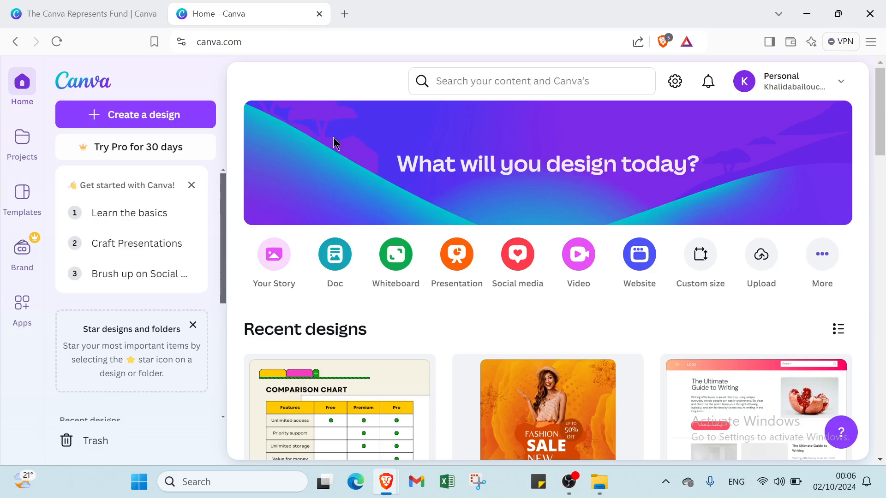
left_click(103, 15)
mouse_move(185, 92)
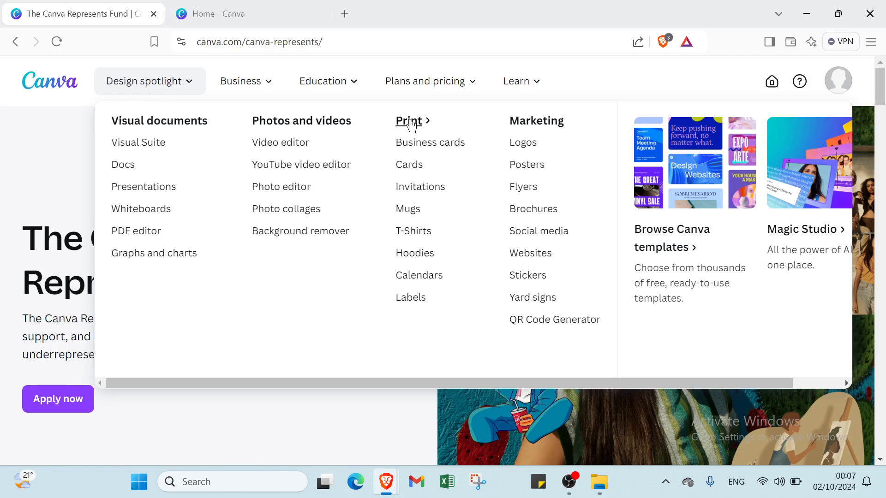
mouse_move(270, 76)
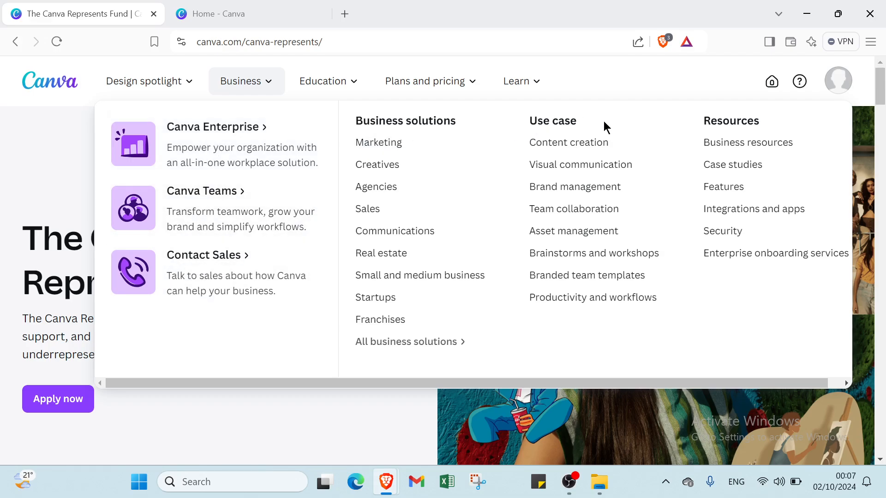
mouse_move(310, 89)
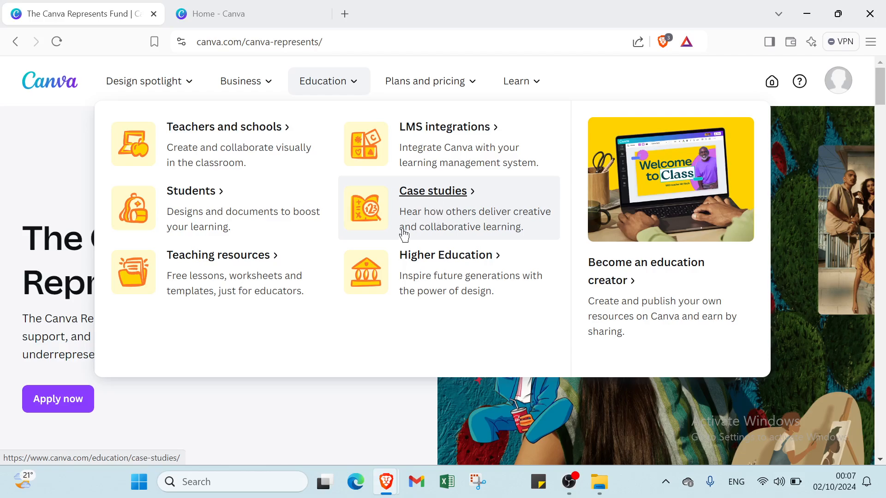
mouse_move(423, 86)
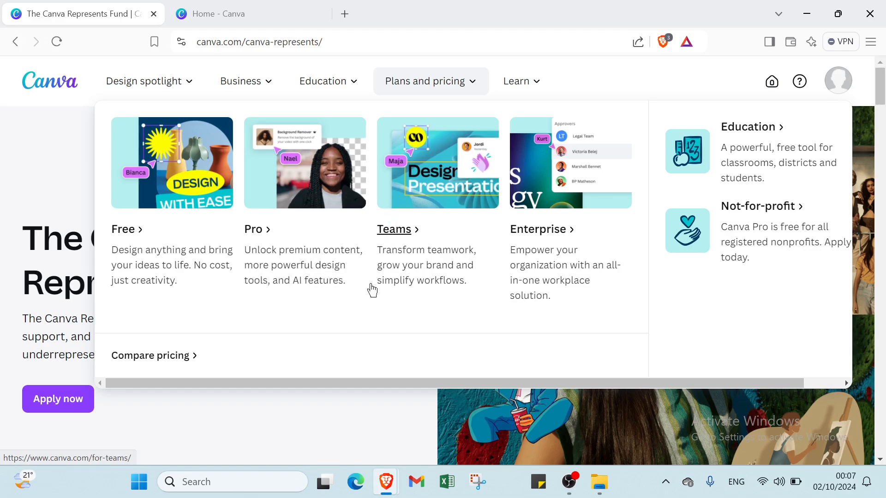
mouse_move(523, 82)
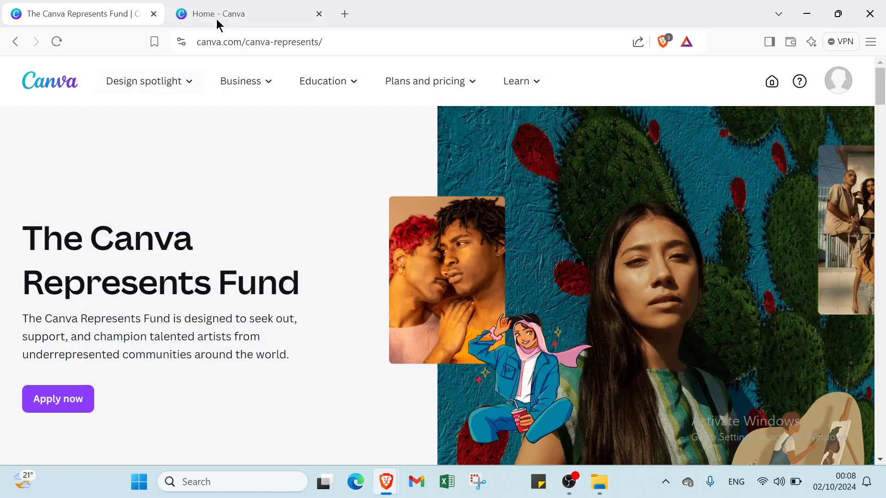
Step: Switch to the Canva home page and look through the recent designs
left_click(219, 18)
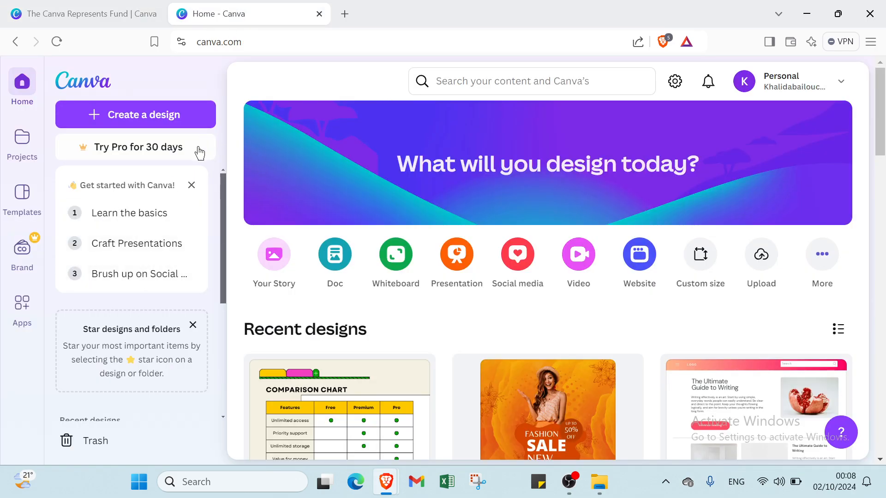
scroll(366, 245, "down", 2)
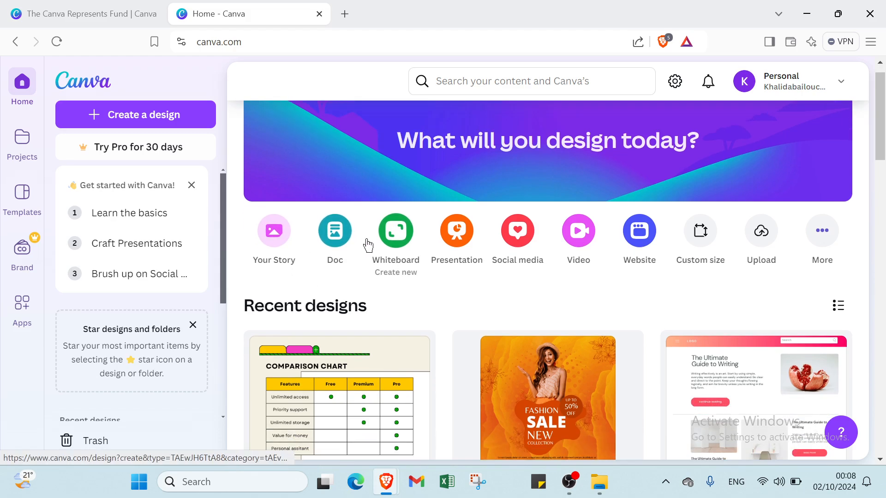
scroll(366, 239, "down", 2)
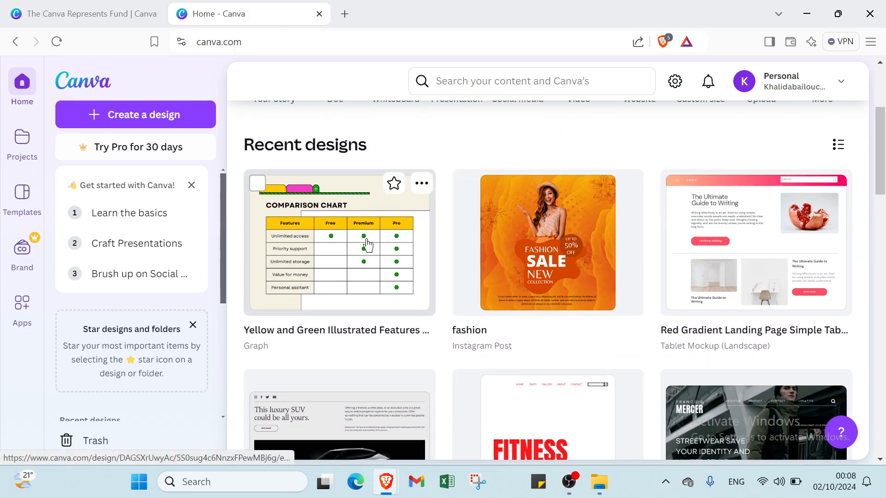
scroll(368, 244, "down", 1)
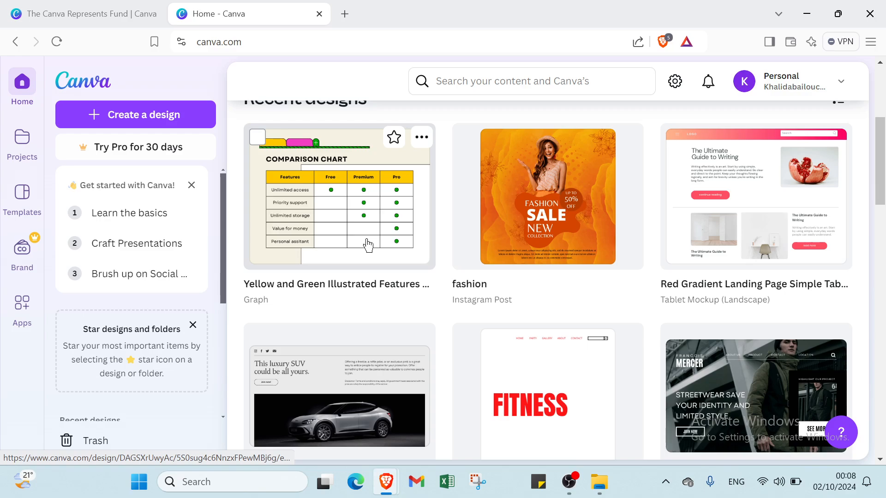
scroll(367, 245, "down", 1)
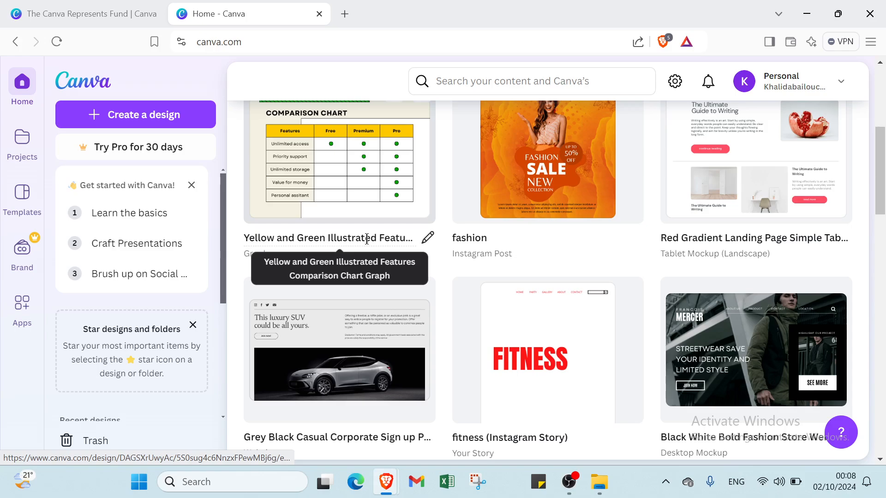
scroll(367, 239, "down", 1)
scroll(368, 245, "down", 1)
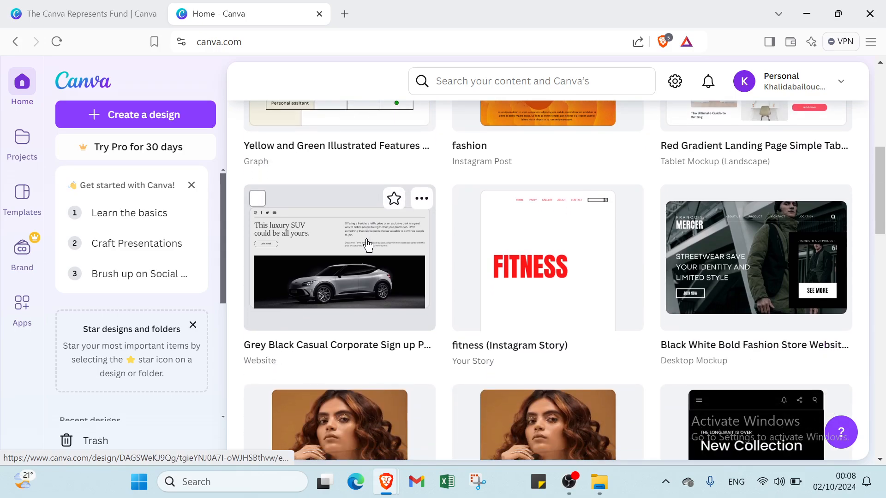
scroll(367, 244, "down", 3)
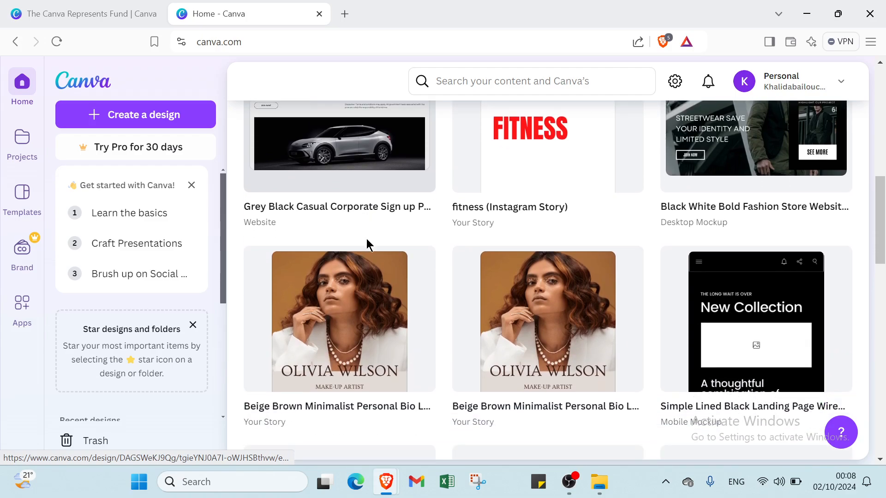
left_click(367, 240)
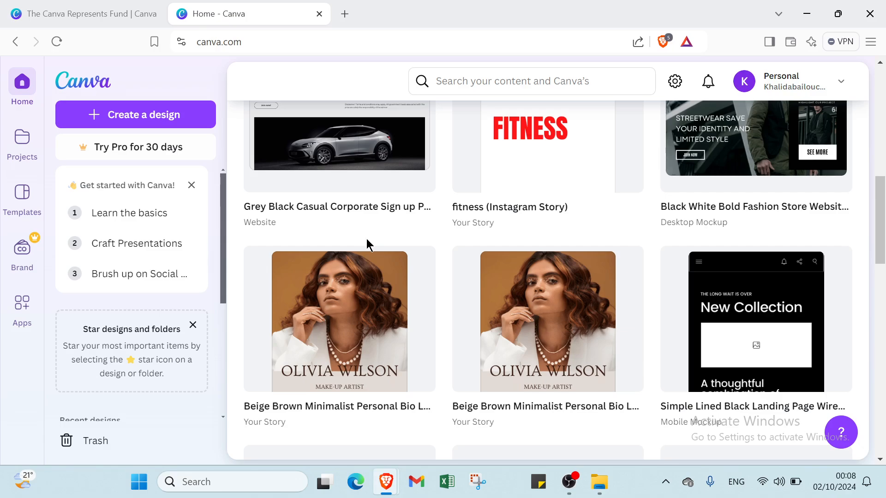
scroll(366, 239, "down", 2)
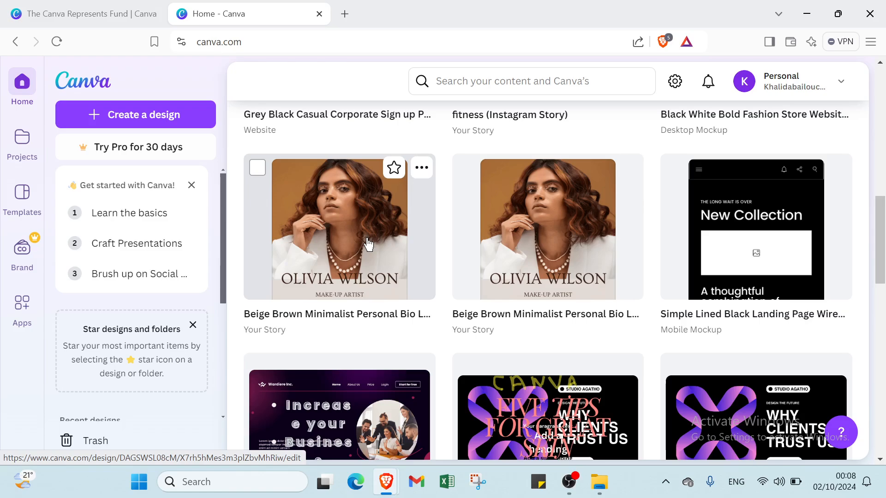
scroll(368, 244, "down", 1)
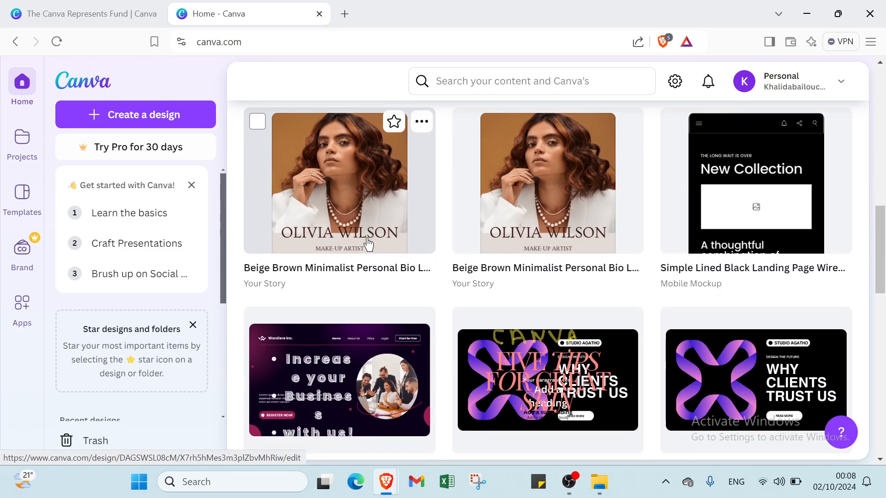
scroll(368, 245, "down", 3)
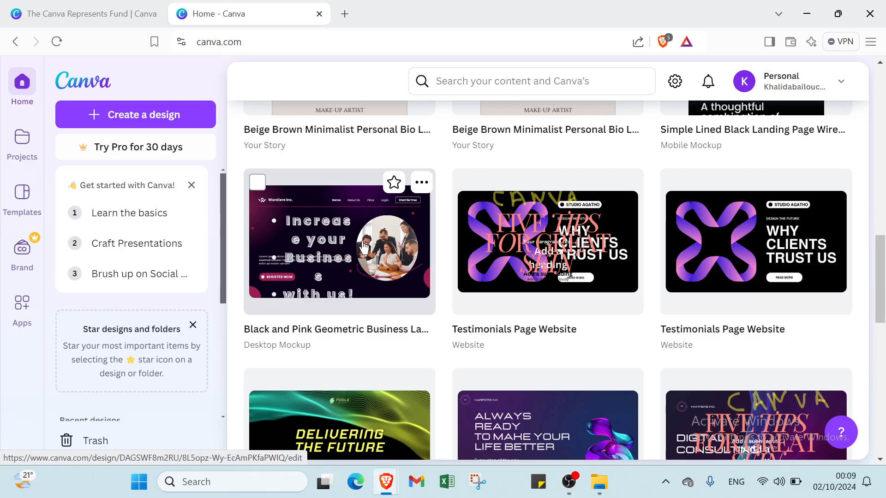
scroll(365, 248, "up", 15)
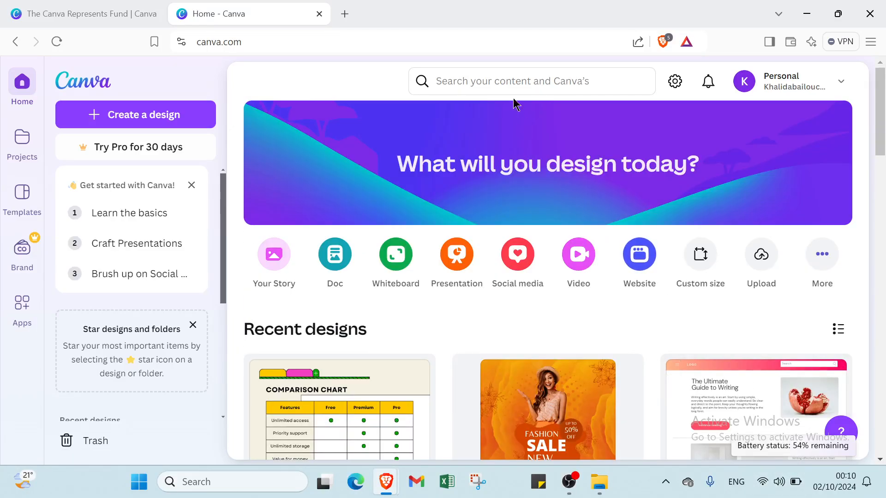
Step: Search Canva Templates for "table" and start a design from the Yellow and Green Illustrated Features Comparison Chart Graph template
left_click(497, 80)
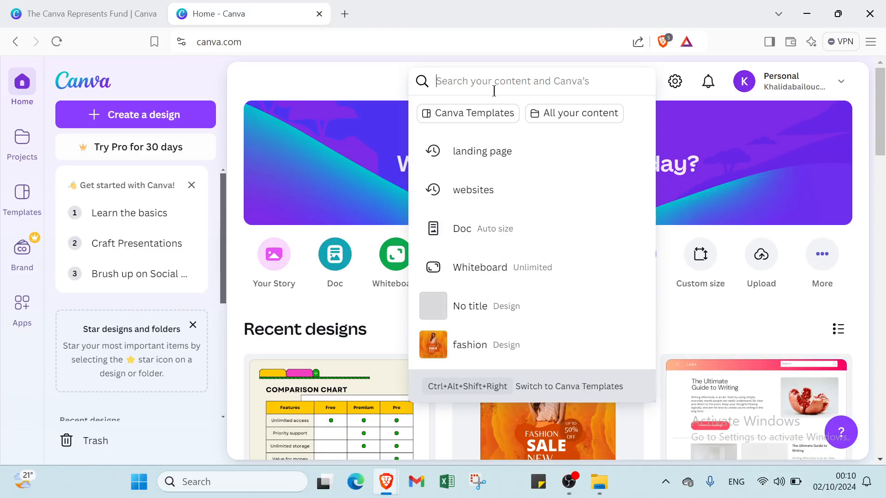
left_click(489, 112)
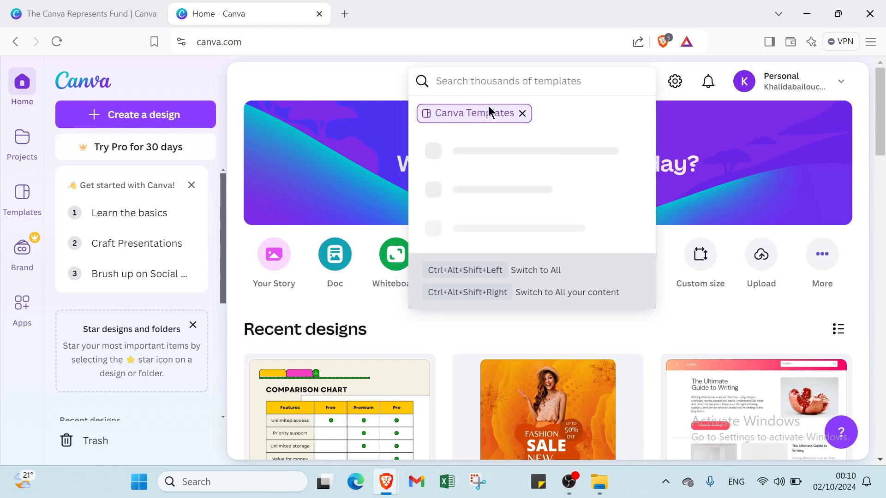
left_click(483, 143)
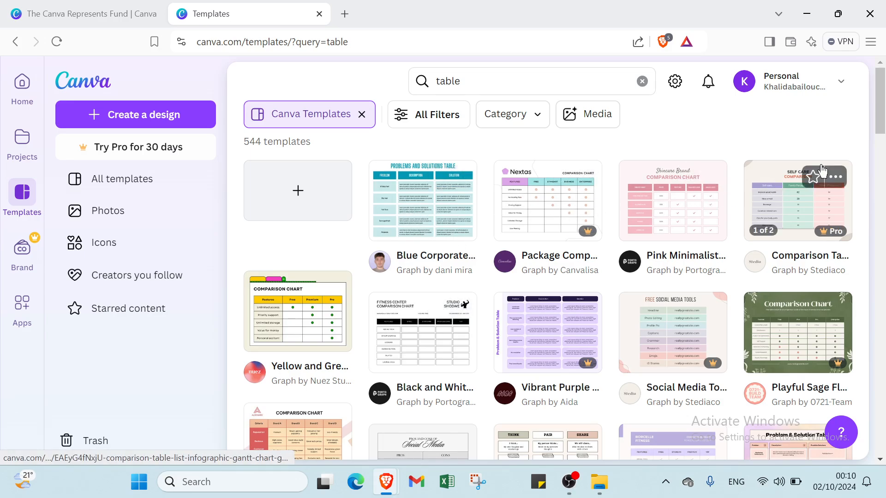
left_click(304, 324)
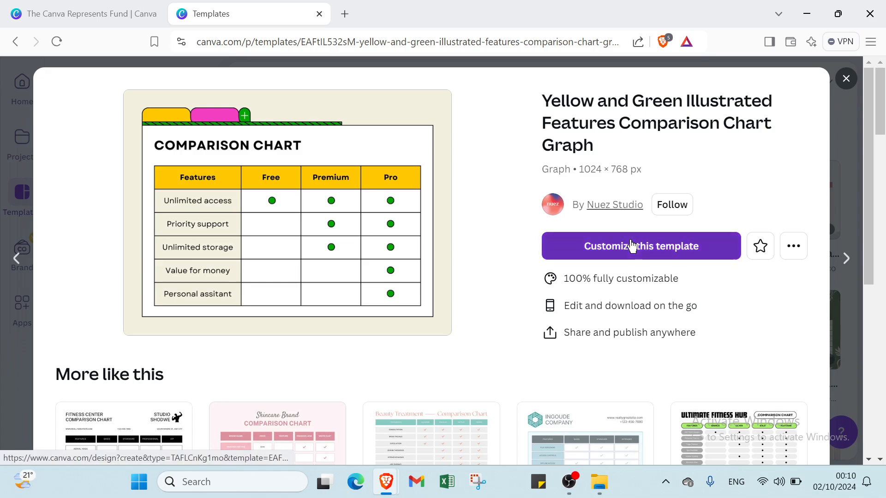
left_click(633, 245)
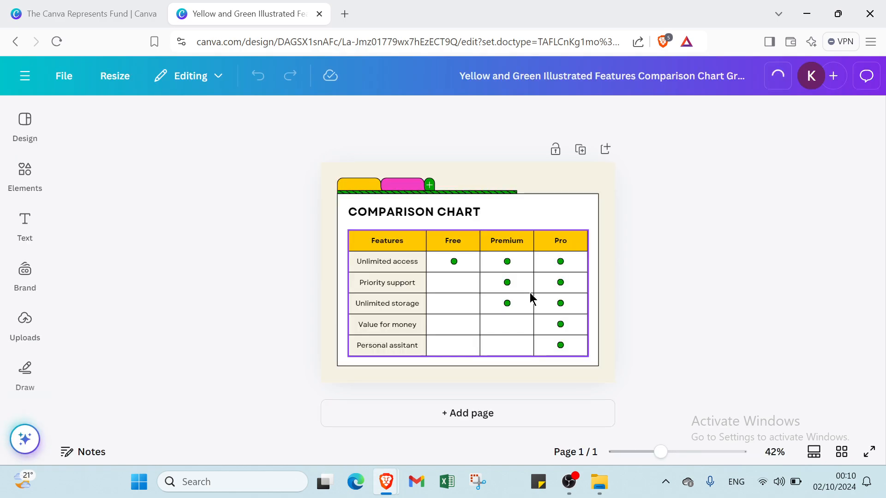
Step: Add a blank second page and paste a copy of the chart's Features header cell onto it
scroll(489, 403, "down", 5)
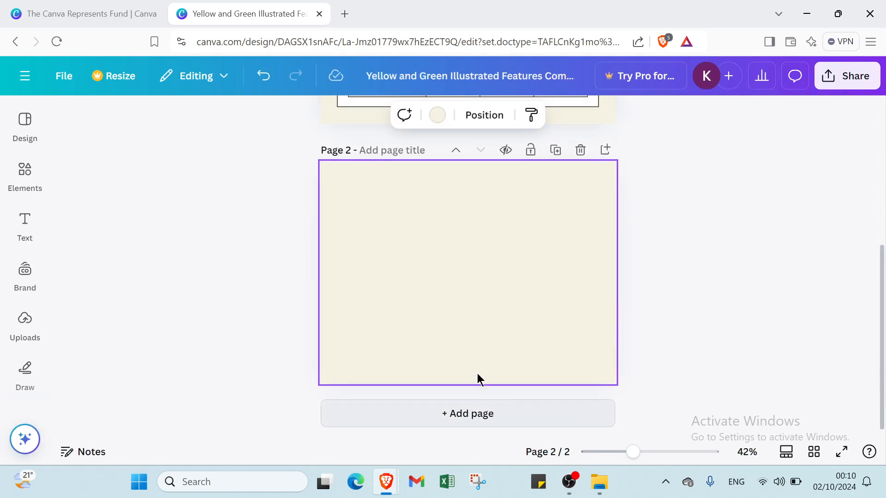
scroll(455, 281, "up", 5)
left_click(411, 261)
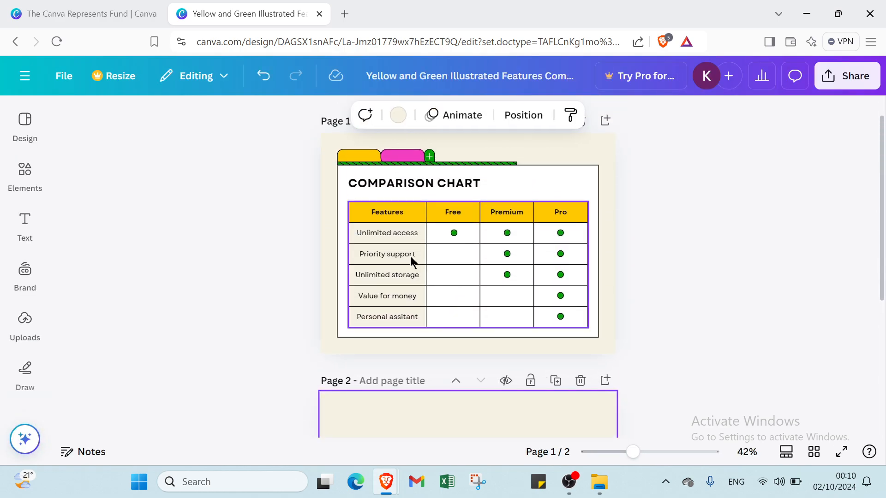
left_click(373, 216)
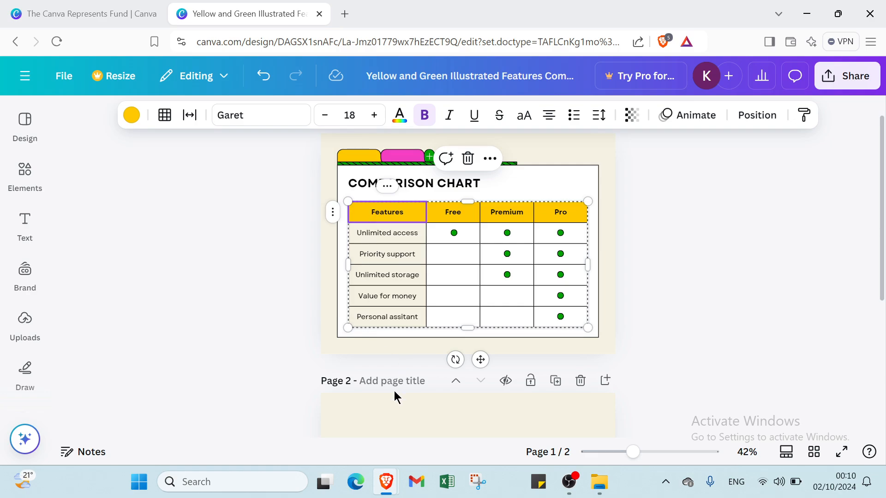
scroll(394, 391, "down", 3)
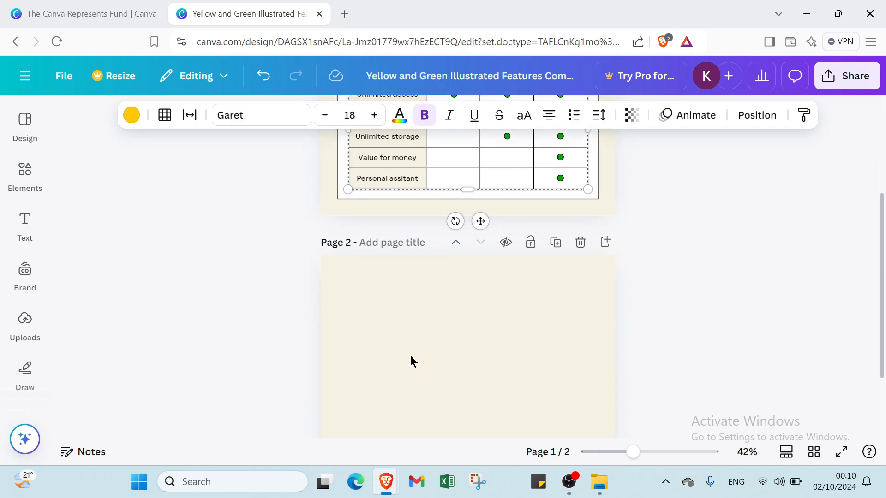
left_click(367, 281)
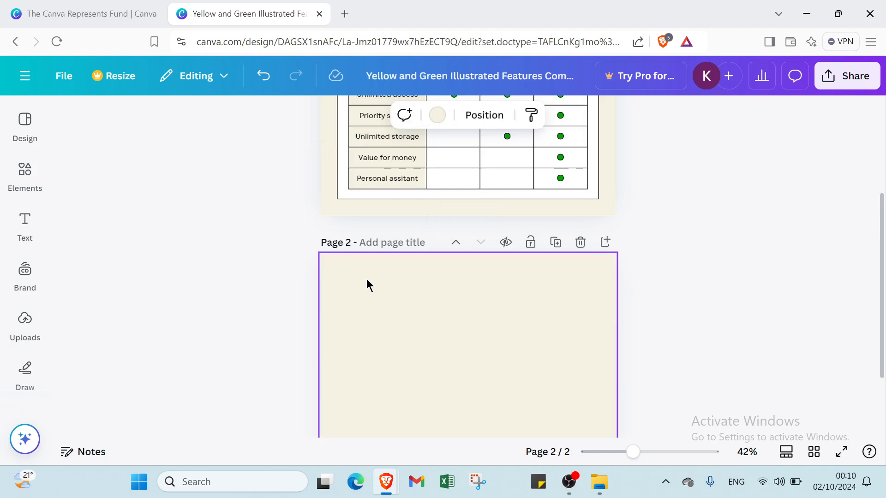
key("ctrl+v")
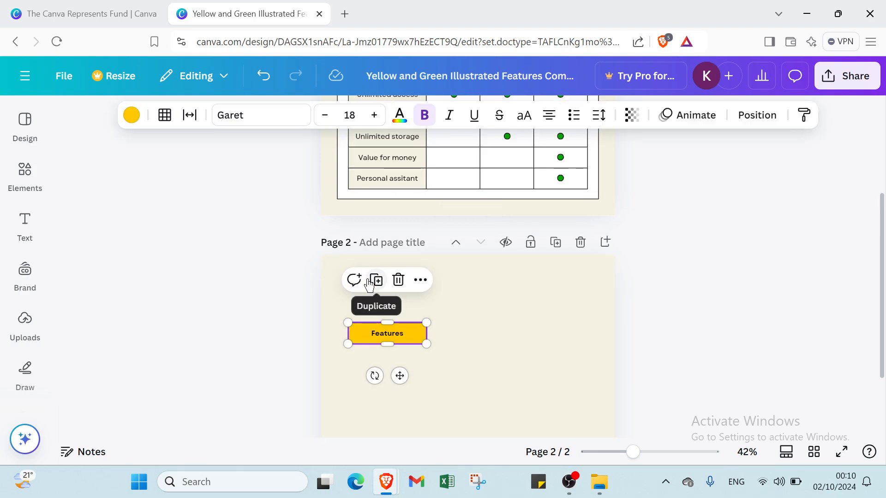
Step: Move the pasted Features cell off page 2, then paste another copy and place it near the page's upper-left corner
left_click(387, 338)
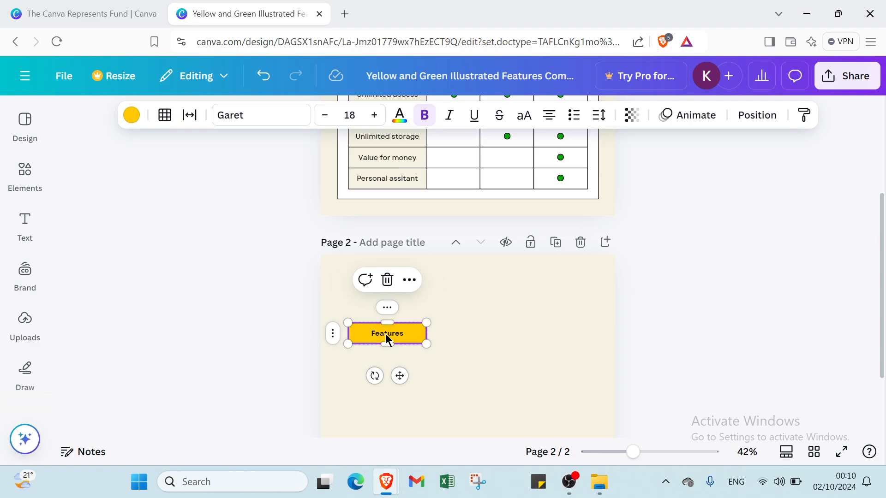
left_click_drag(386, 334, 668, 2)
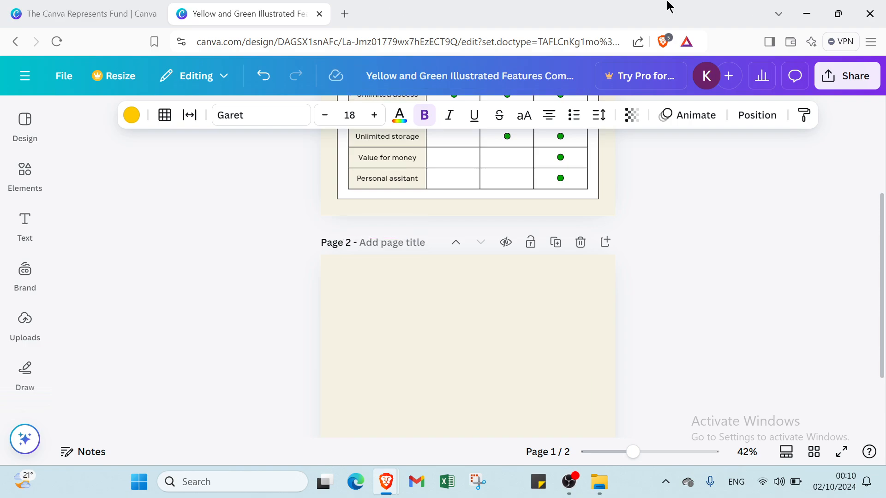
left_click(396, 288)
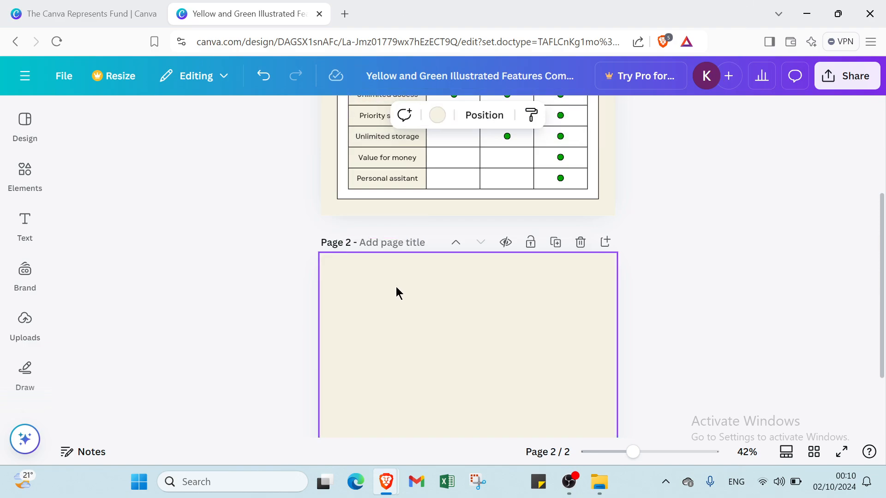
key("ctrl+v")
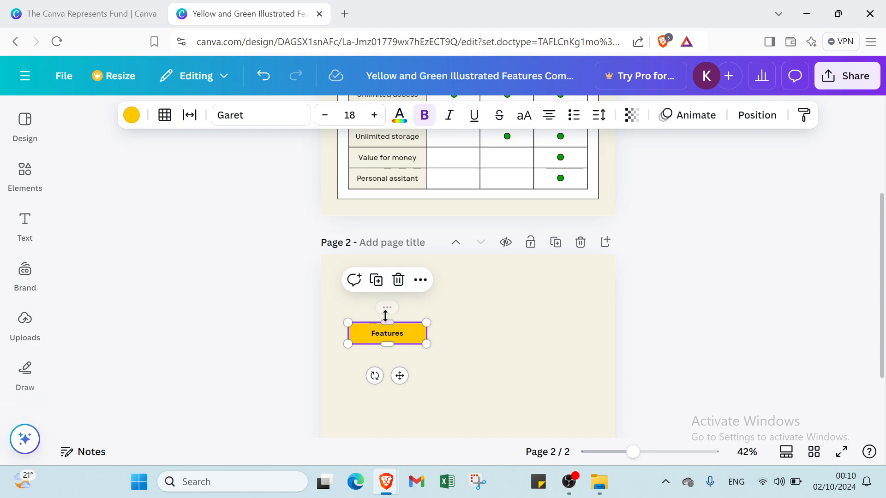
left_click_drag(386, 332, 385, 292)
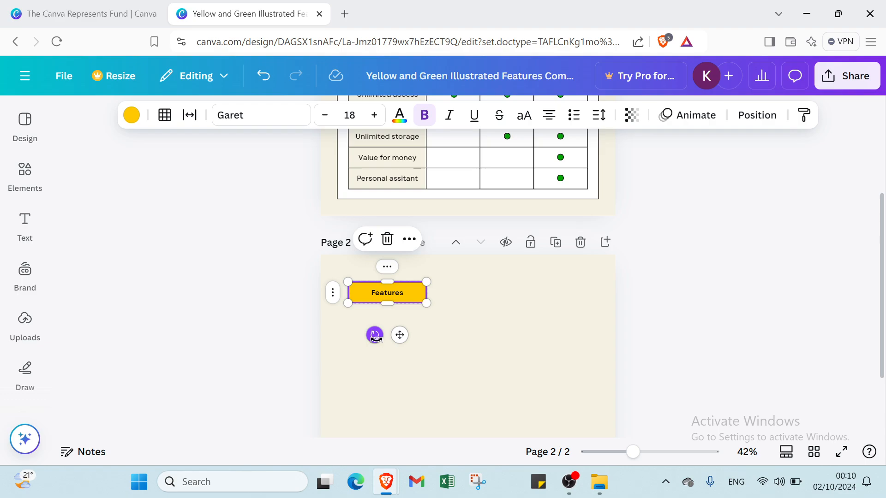
Step: Duplicate the Features cell twice on page 2 and line up the copies in an evenly spaced row to its right
right_click(333, 290)
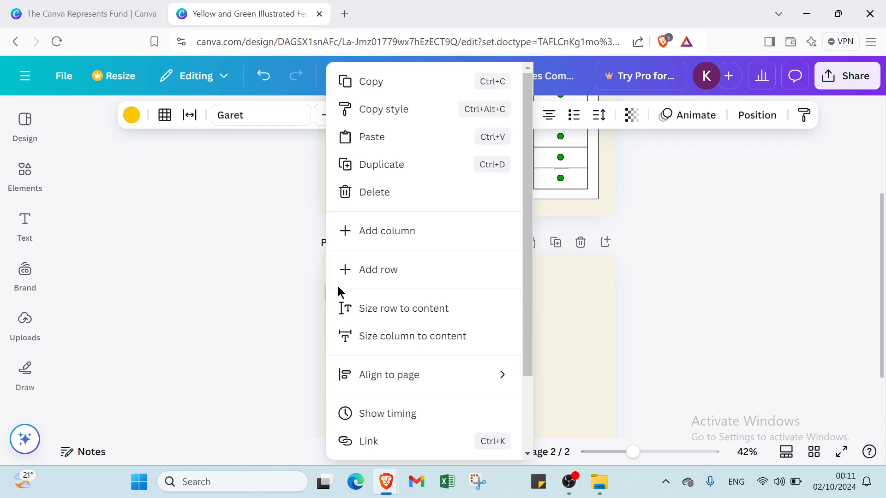
left_click(383, 165)
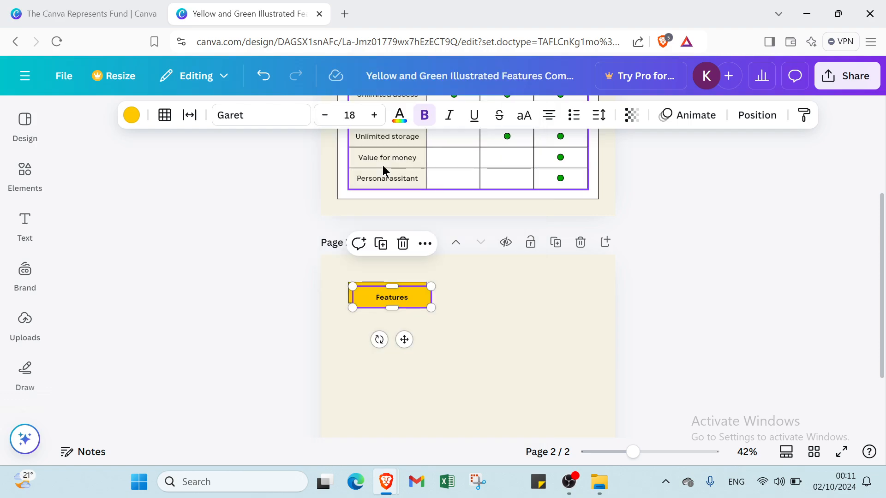
left_click_drag(422, 294, 516, 290)
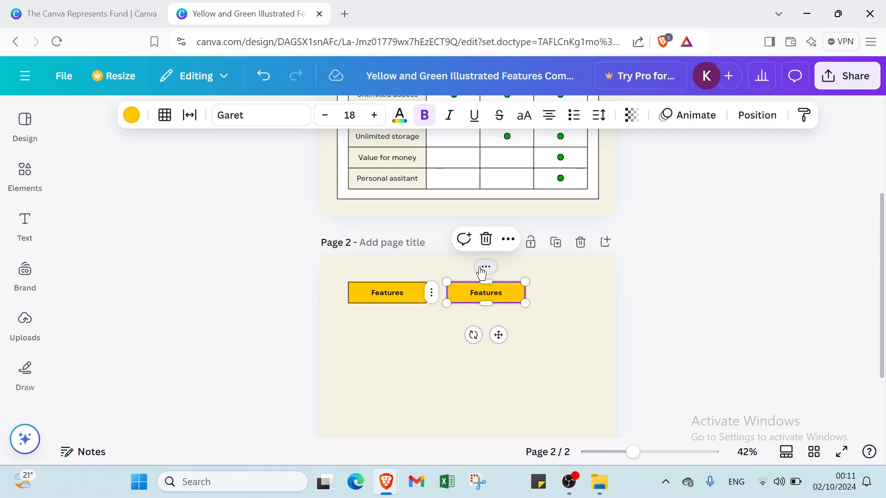
left_click(485, 268)
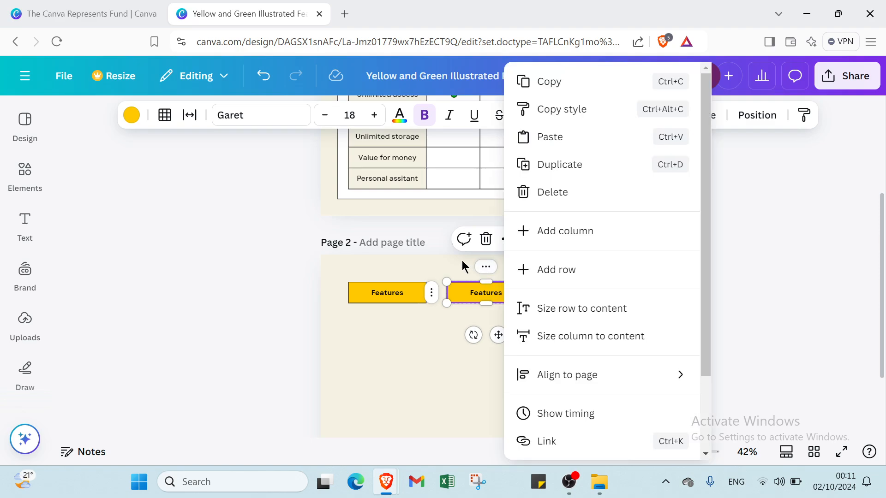
left_click(544, 164)
left_click_drag(591, 302, 581, 301)
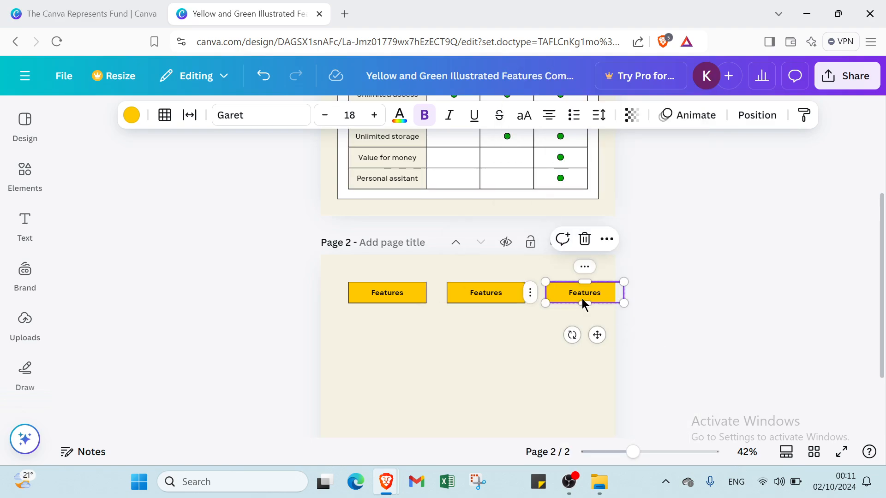
Step: Copy the chart's Unlimited access cell to page 2 and place it below the first Features cell
left_click(393, 291)
scroll(423, 267, "up", 3)
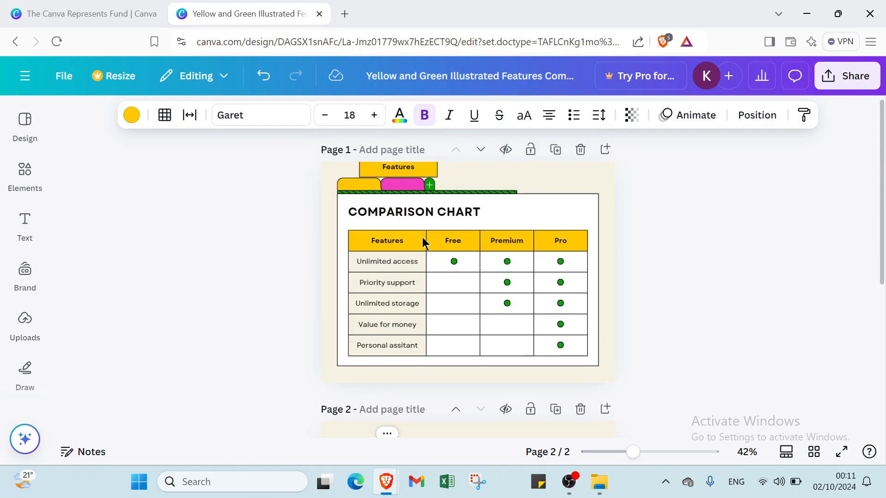
left_click(396, 262)
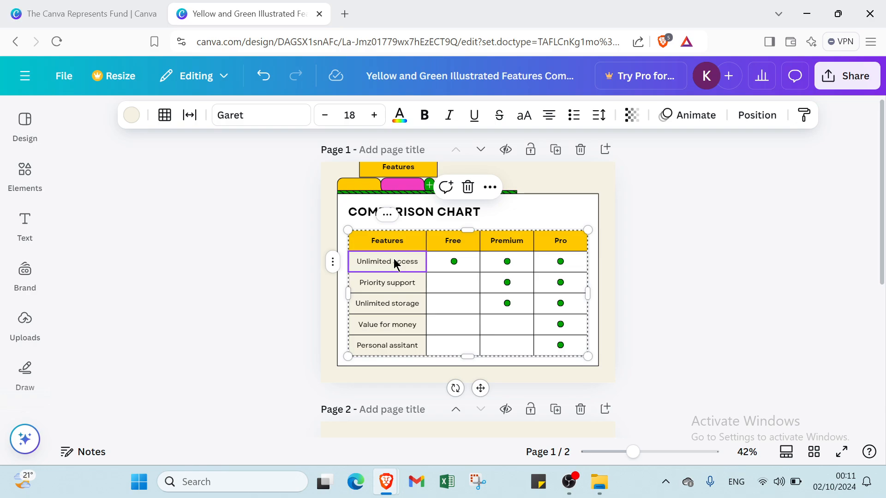
scroll(406, 349, "down", 5)
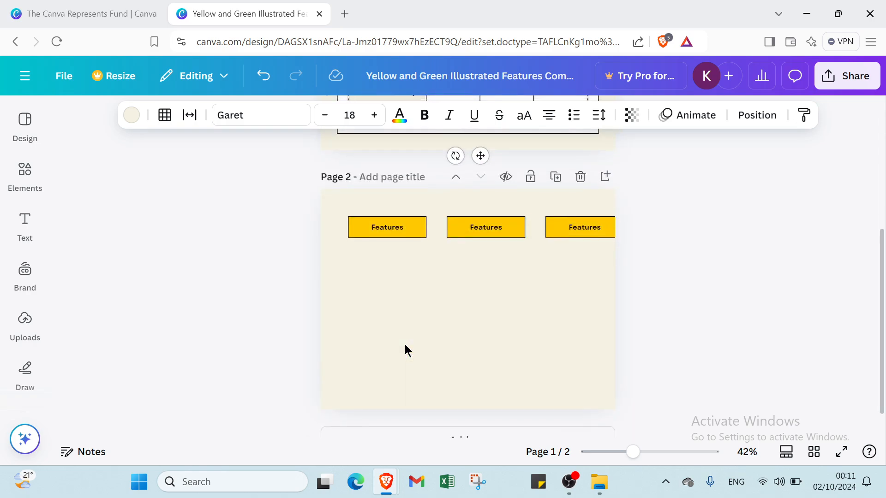
left_click(374, 253)
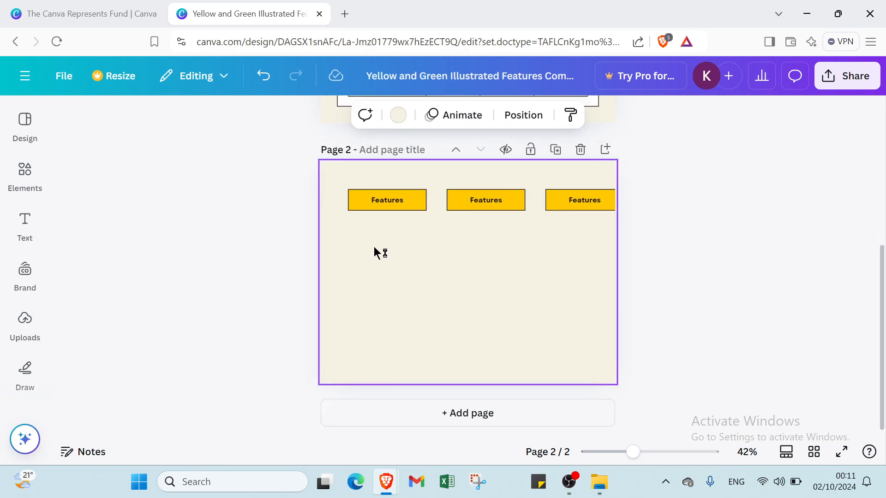
type("Unlimited access")
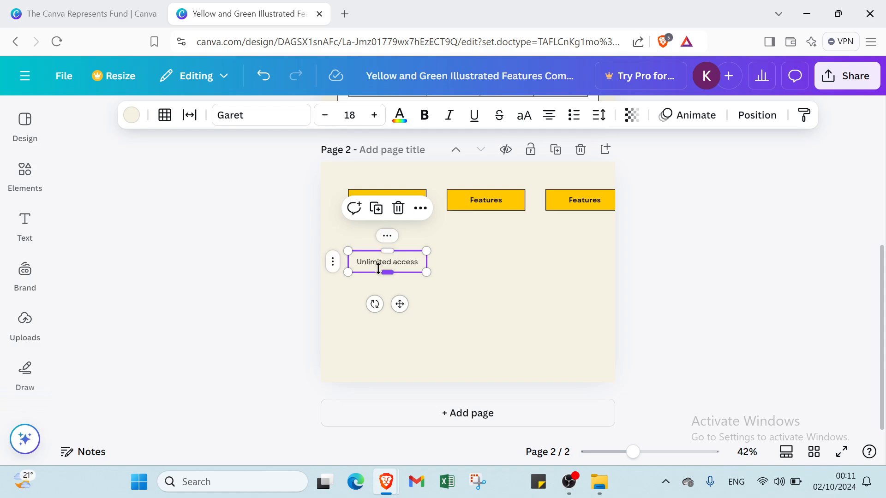
left_click_drag(378, 269, 380, 238)
left_click(479, 295)
Step: Move the Unlimited access cell on page 2 closer to the Features cell above it
scroll(431, 233, "up", 2)
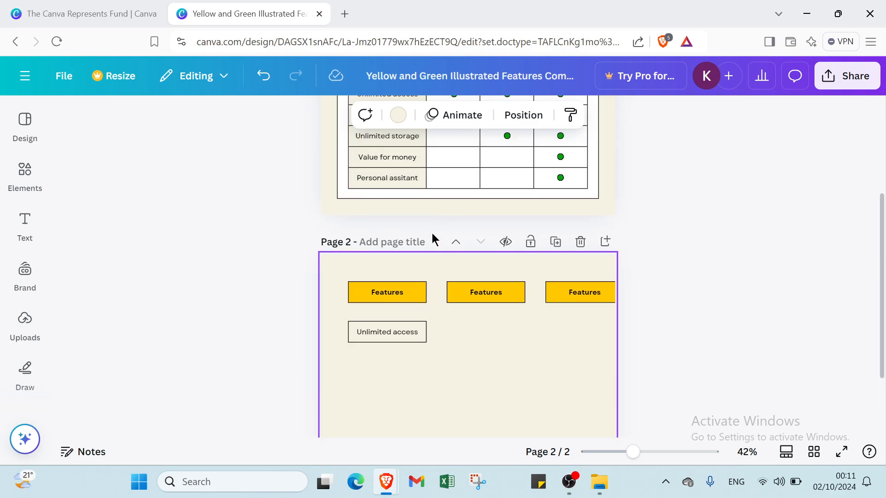
scroll(433, 238, "up", 2)
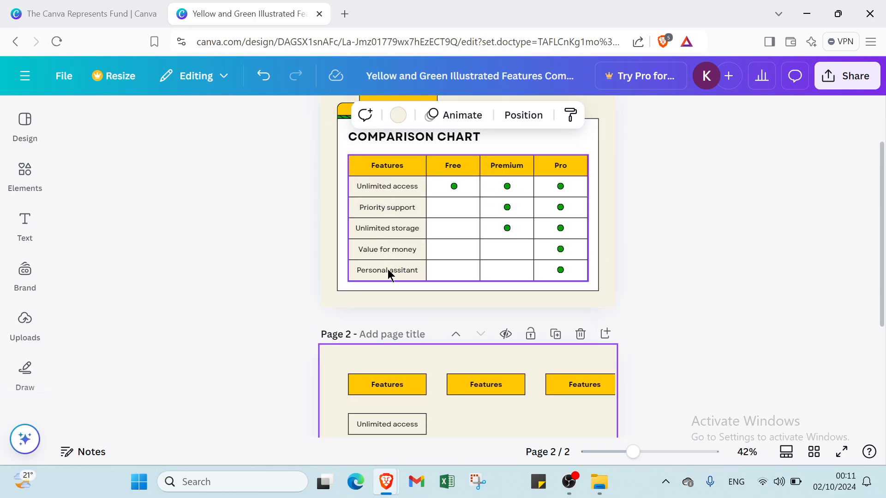
scroll(388, 271, "down", 4)
left_click(387, 243)
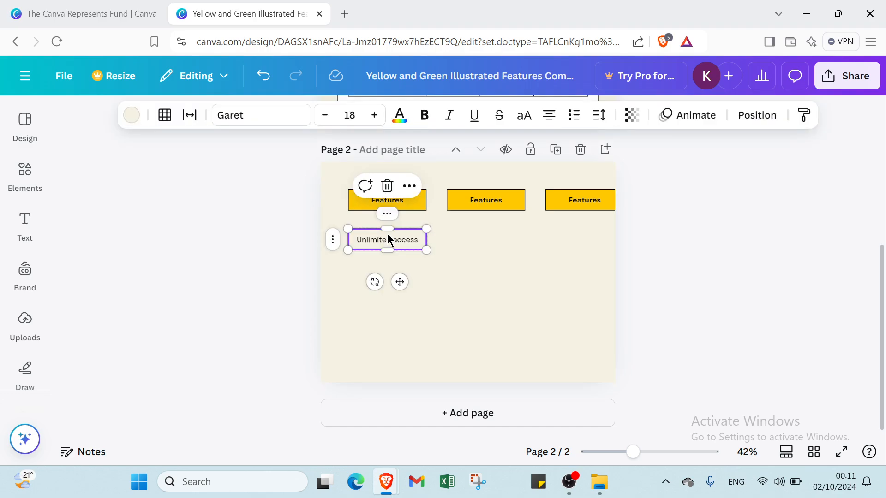
left_click_drag(387, 234, 389, 228)
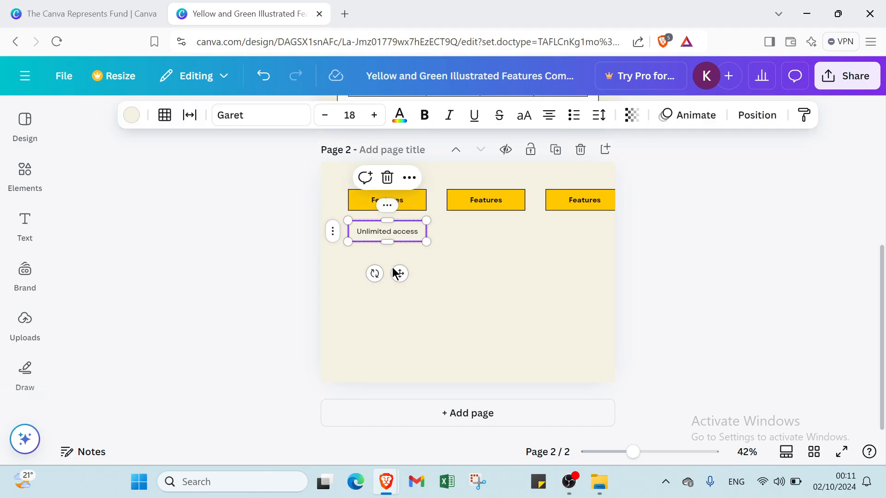
Step: Duplicate the Unlimited access cell three times and stack the copies evenly below it in the first column
left_click(387, 206)
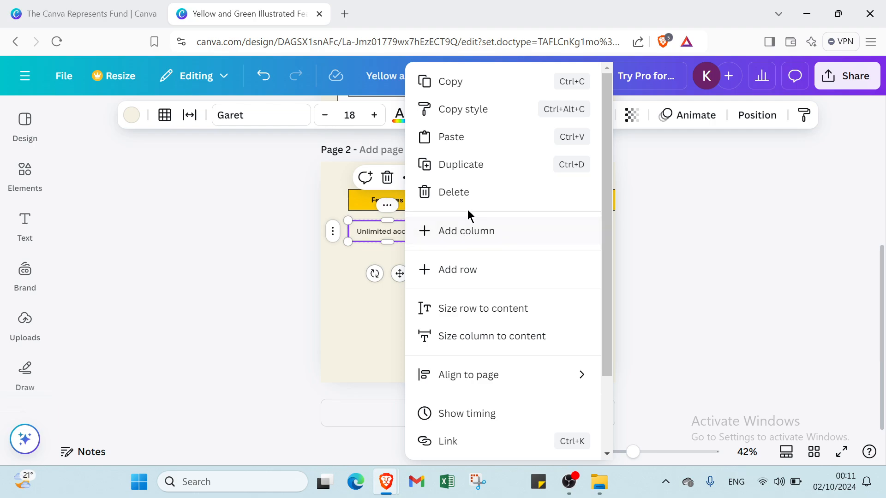
left_click(465, 169)
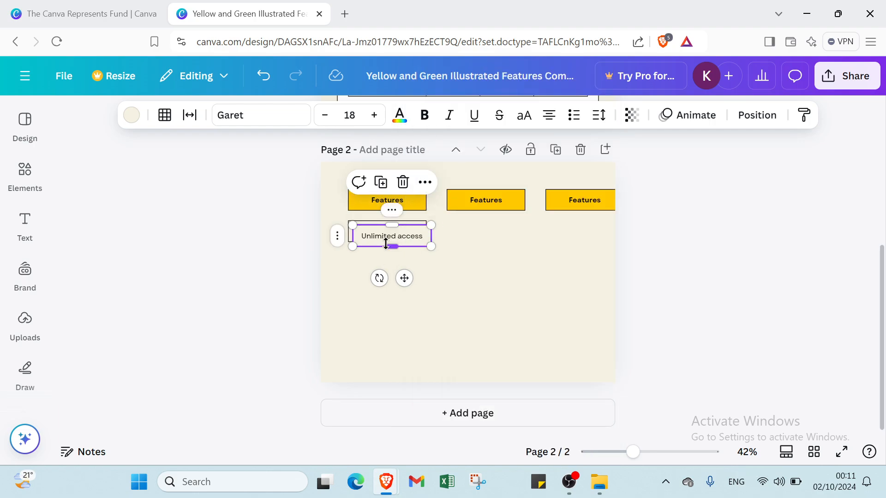
left_click_drag(390, 247, 385, 265)
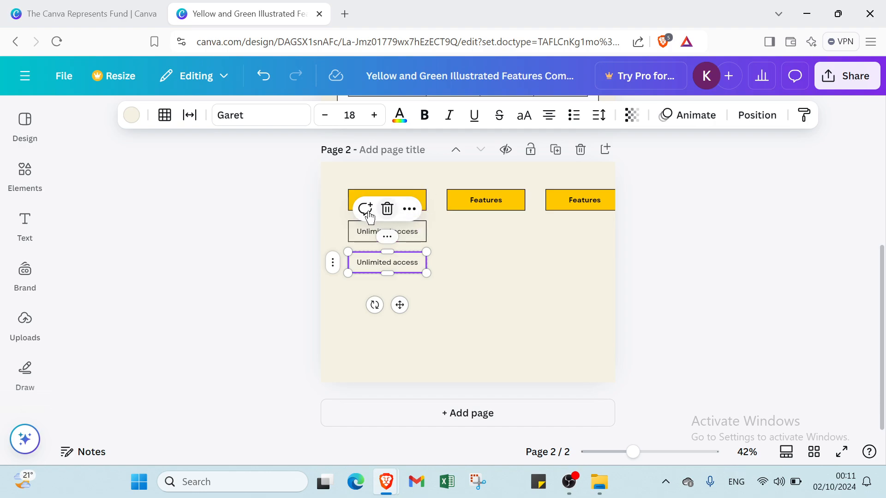
left_click(387, 237)
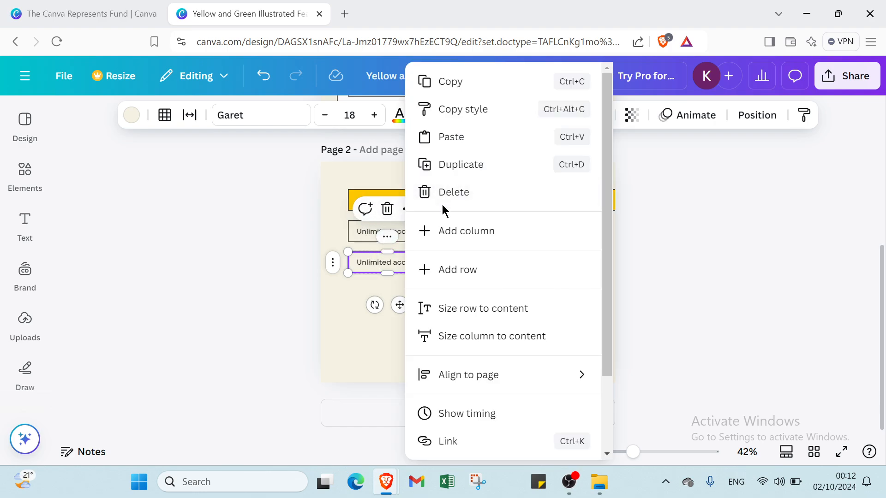
left_click(440, 172)
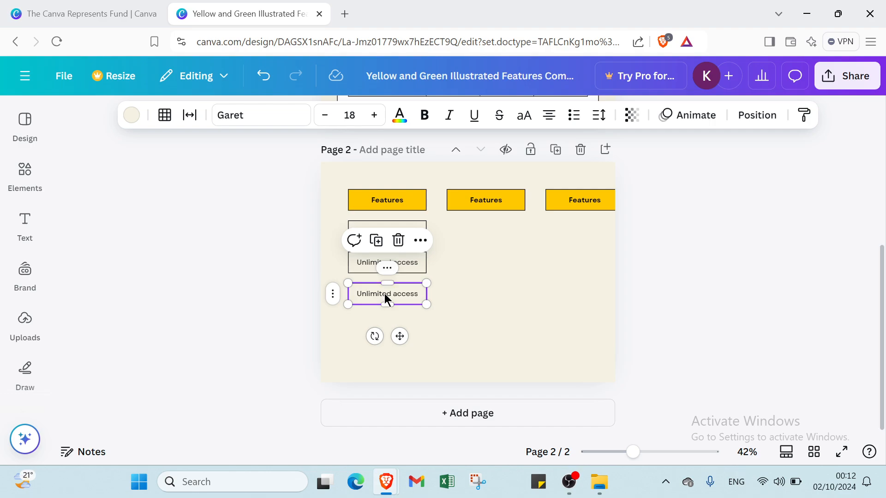
left_click_drag(384, 293, 387, 294)
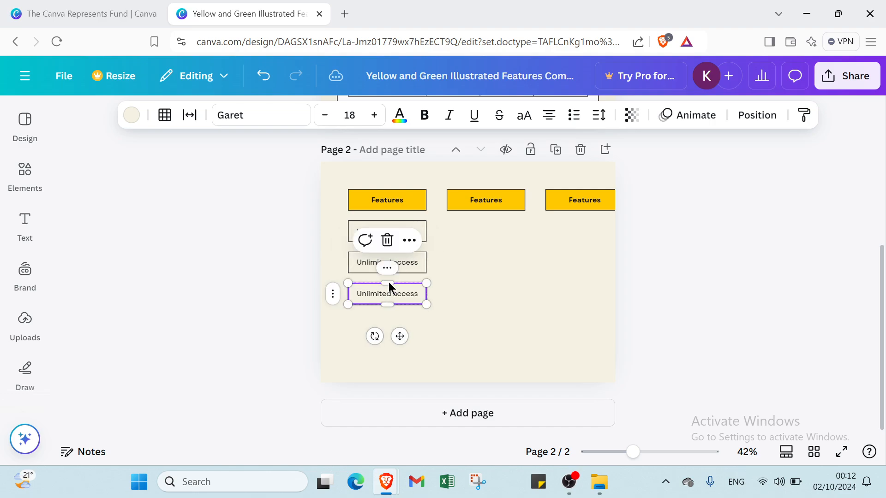
left_click(409, 240)
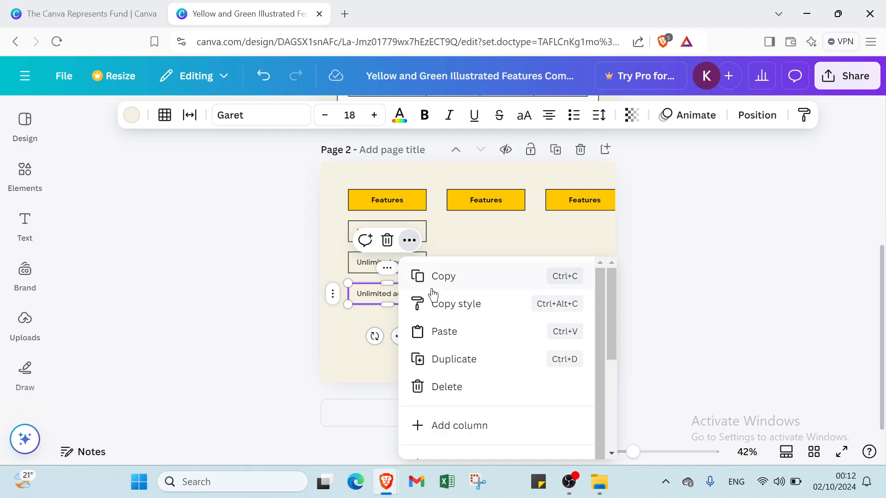
left_click(459, 359)
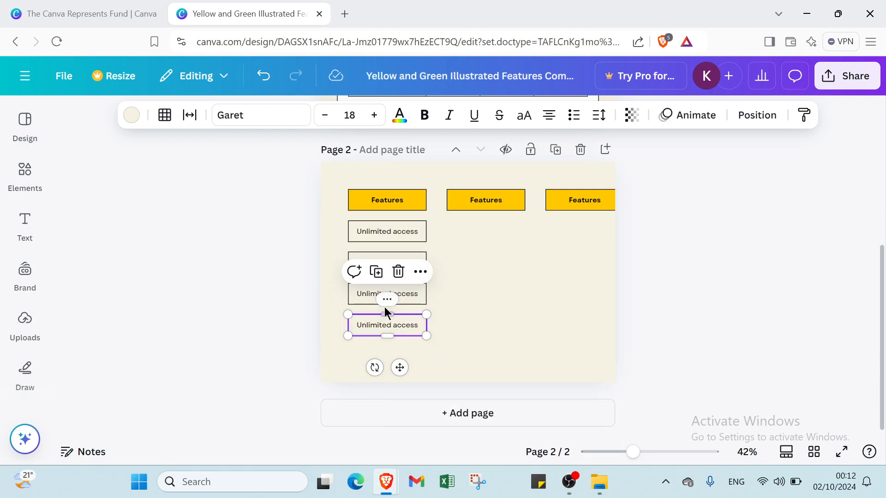
left_click(469, 314)
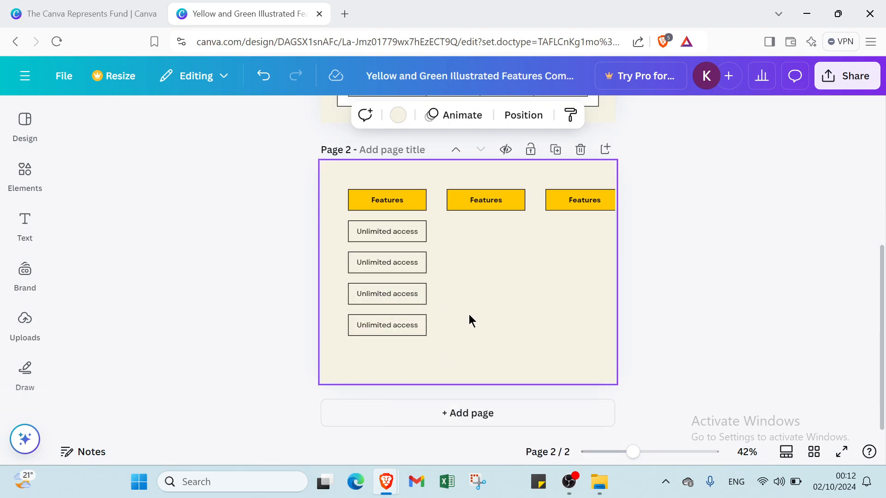
left_click(413, 231)
left_click(412, 230)
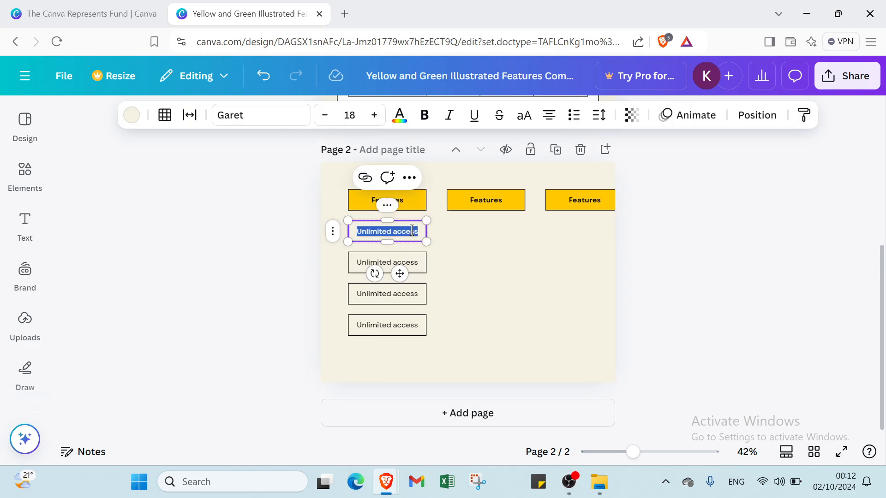
left_click(481, 231)
Step: Copy the chart's Free cell in the Unlimited access row to page 2 and place it below the second Features cell
scroll(478, 232, "up", 5)
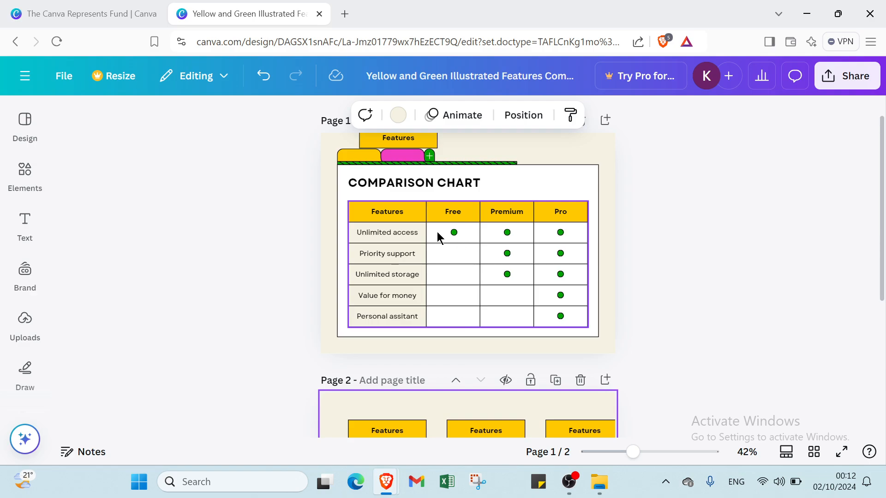
left_click(438, 232)
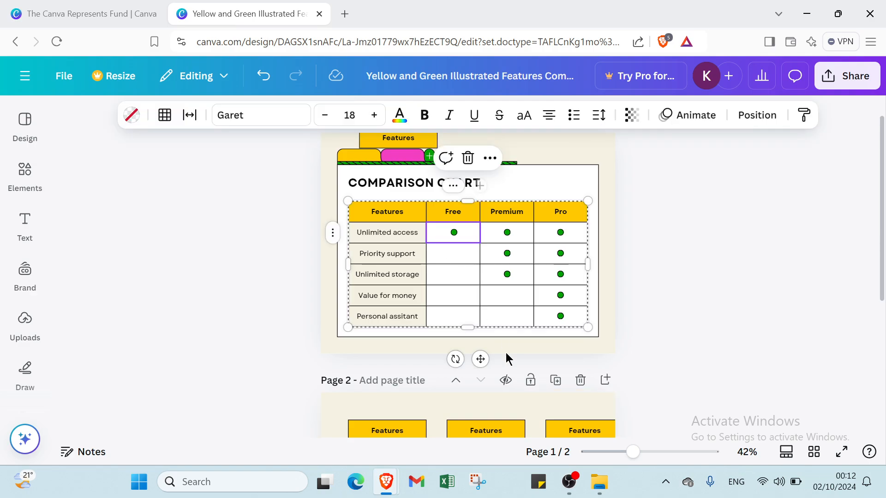
scroll(506, 359, "down", 3)
left_click(480, 329)
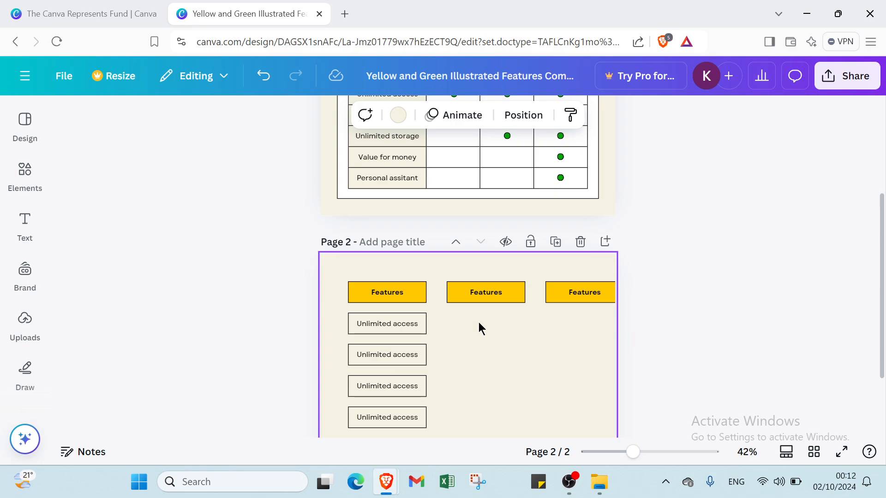
key("ctrl+v")
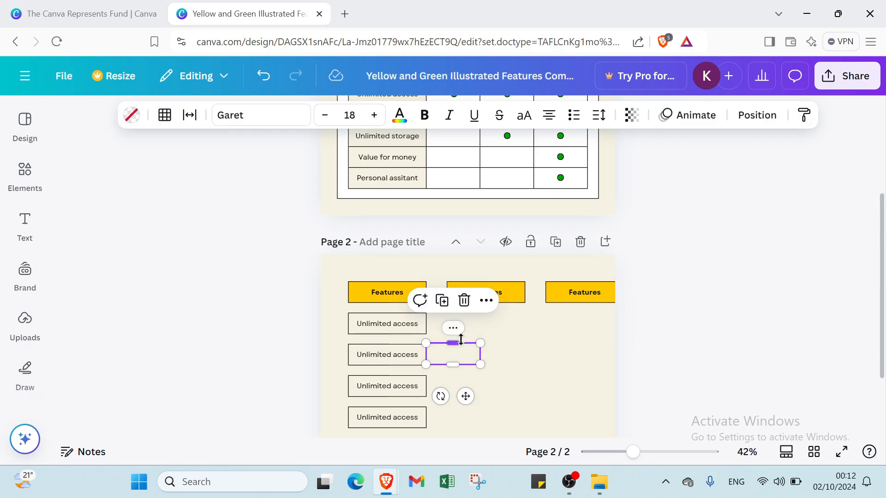
left_click_drag(467, 356, 488, 314)
Step: Widen the empty cell on page 2 to match the width of the Features cell above it
scroll(489, 316, "up", 4)
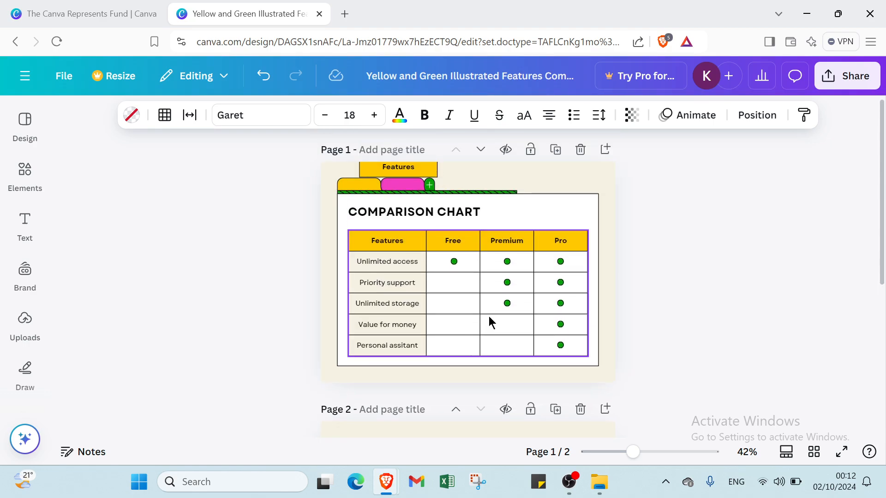
scroll(460, 255, "down", 5)
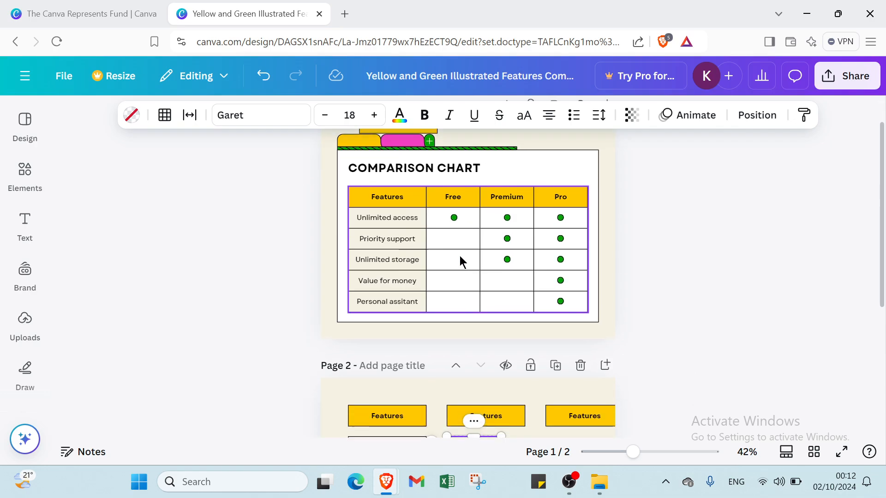
scroll(460, 256, "up", 2)
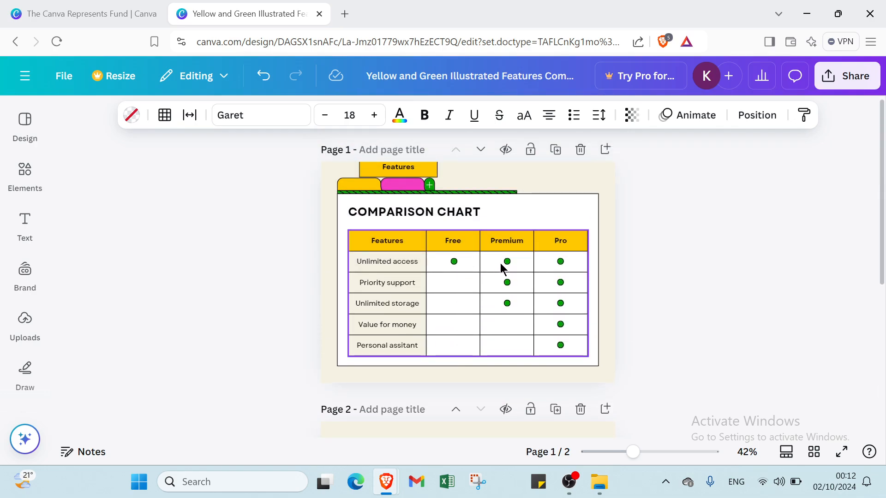
scroll(451, 248, "down", 3)
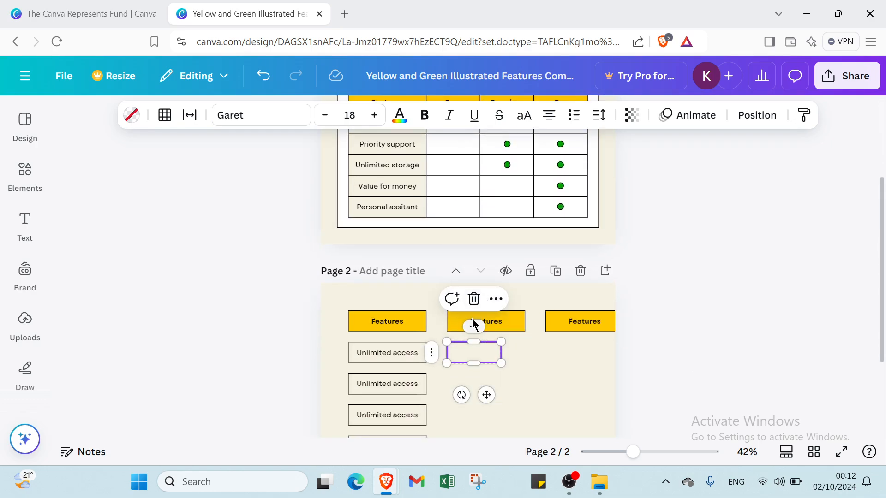
left_click_drag(501, 353, 525, 352)
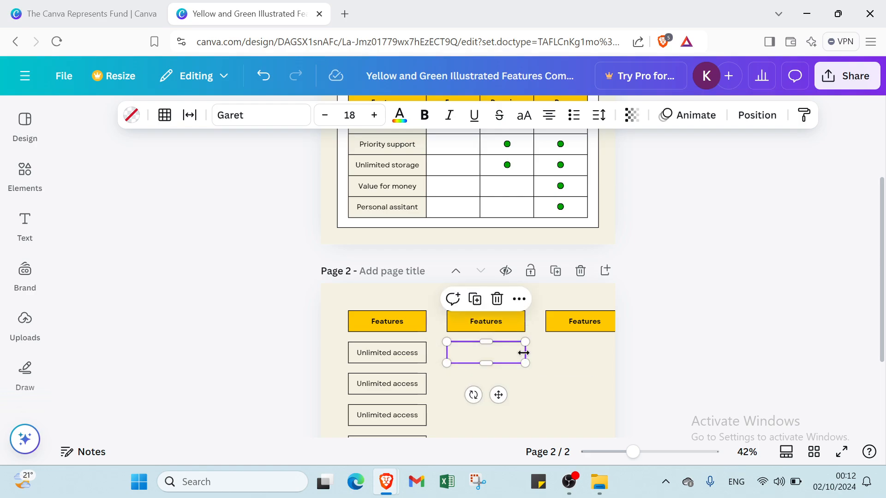
left_click(504, 384)
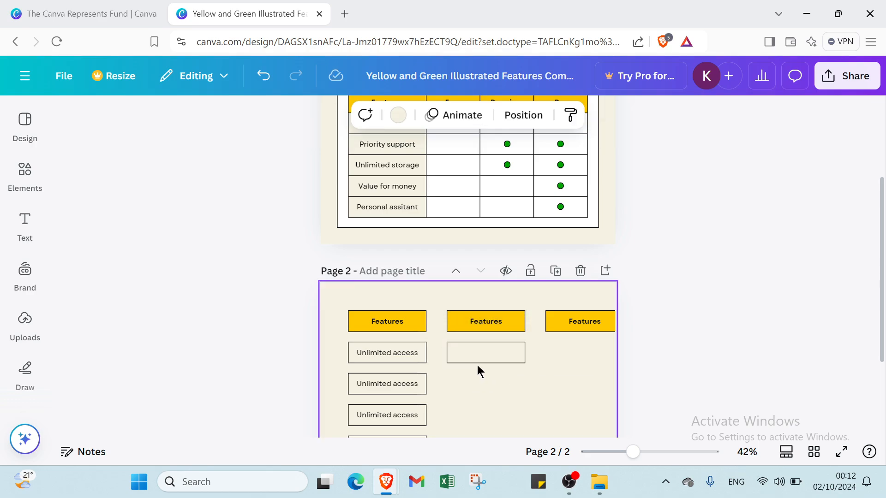
Step: Copy the chart's Free cell to page 2 again, placing it below the second column's empty cell and widening it to match
scroll(461, 198, "up", 2)
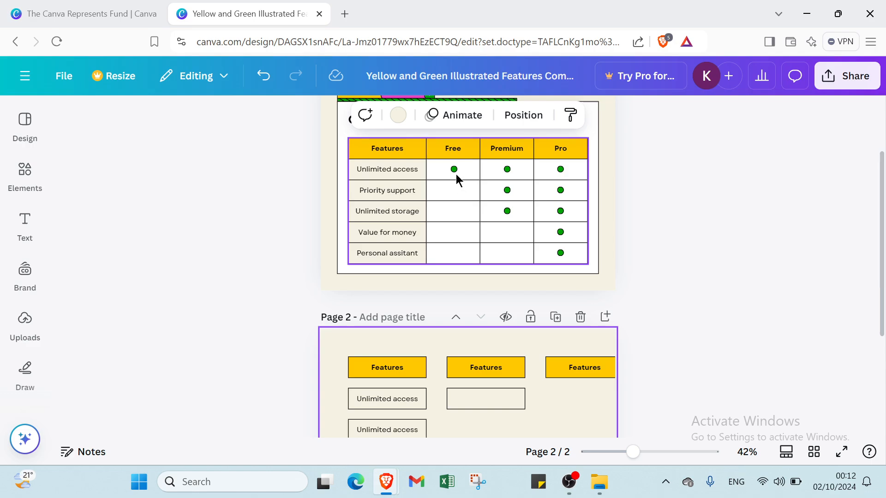
left_click(454, 170)
left_click(467, 177)
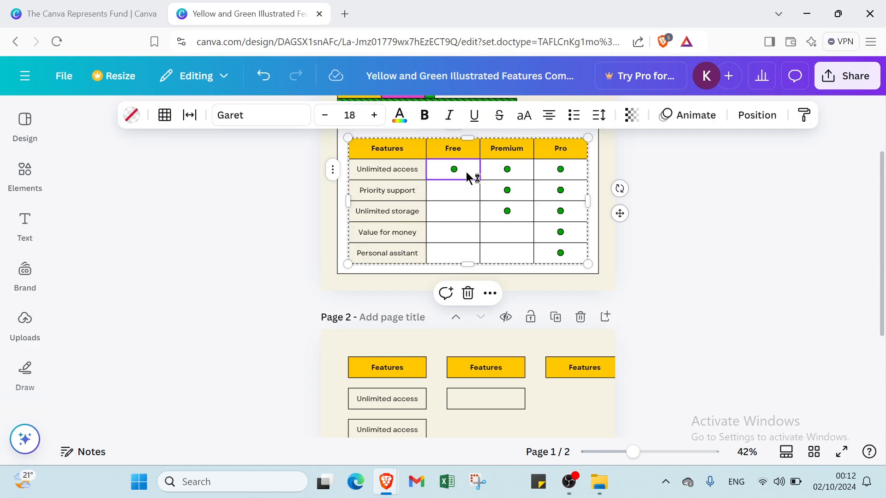
scroll(473, 265, "down", 4)
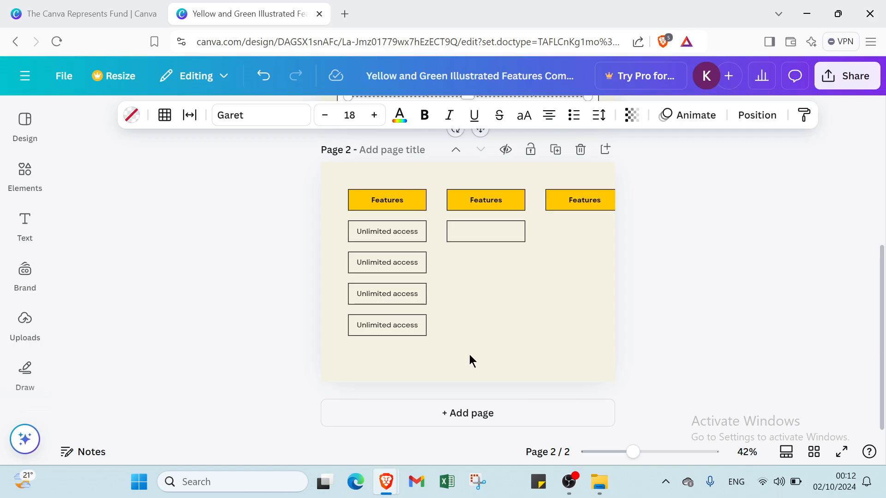
left_click(480, 236)
left_click(478, 265)
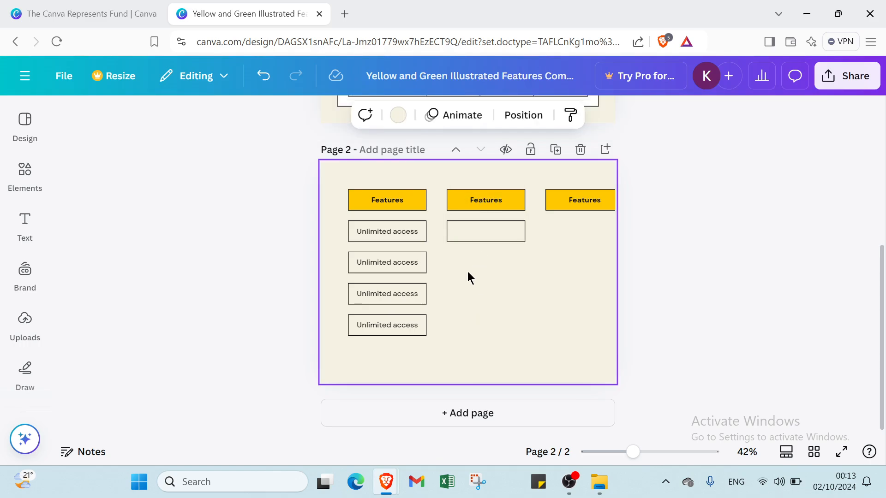
left_click(467, 272)
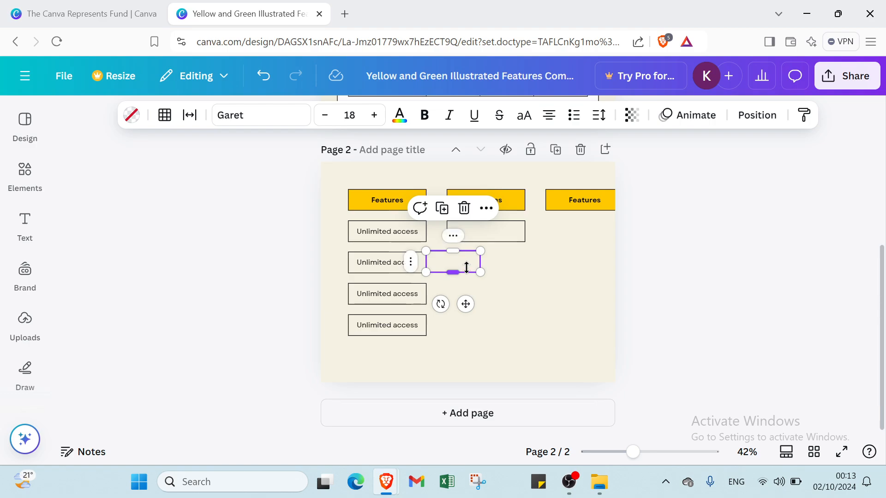
mouse_move(457, 260)
left_mouse_down()
mouse_move(520, 259)
mouse_move(447, 262)
left_mouse_up()
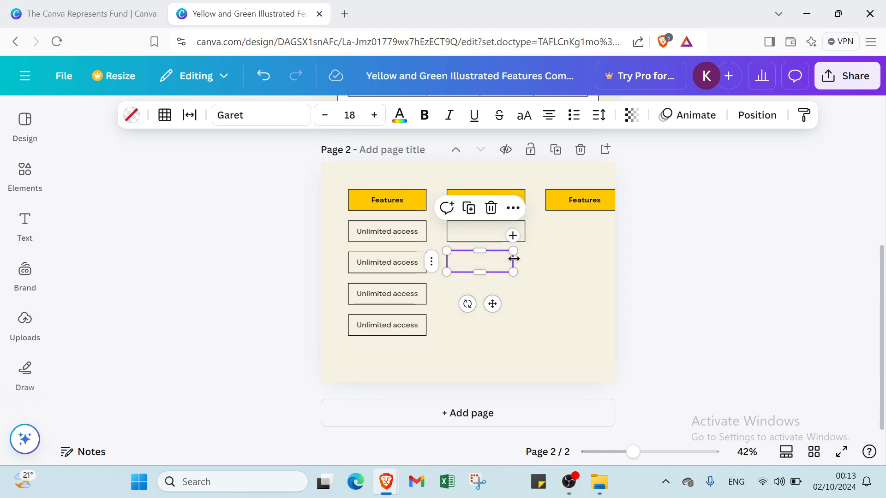
left_click_drag(514, 259, 524, 253)
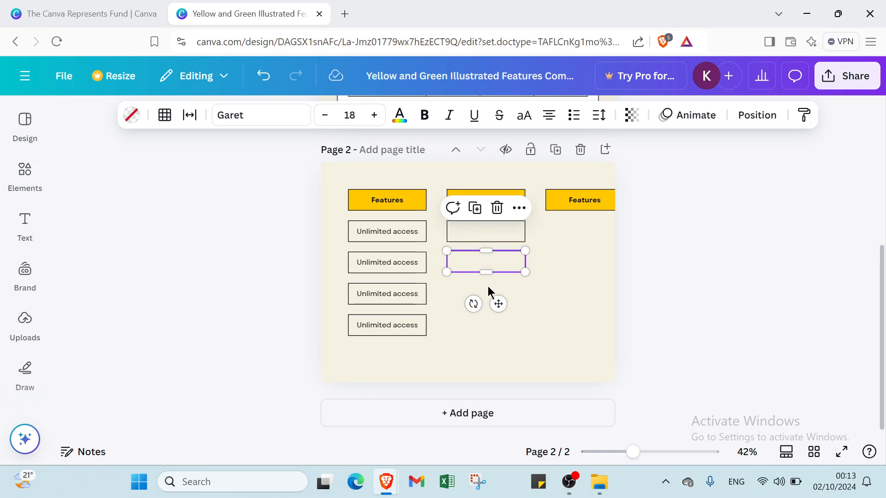
Step: Duplicate the lower empty cell twice and stack the copies below it in the second column's third and fourth rows
scroll(489, 286, "up", 5)
scroll(492, 325, "down", 5)
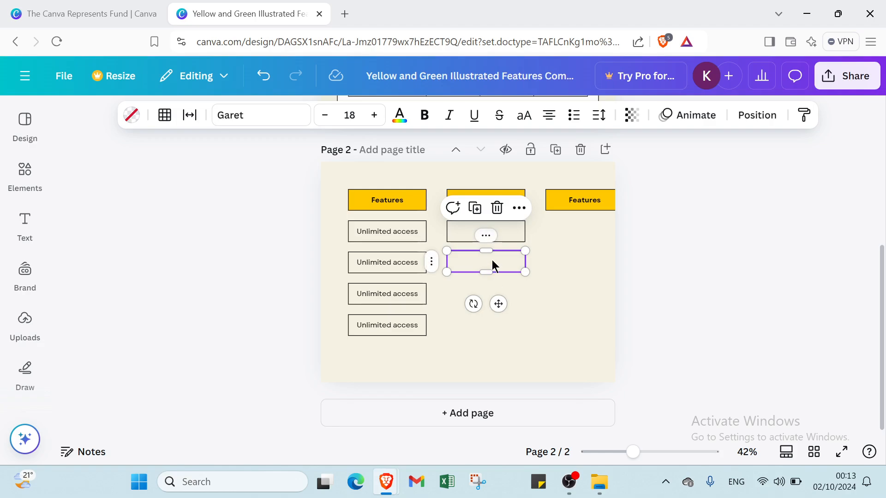
left_click(507, 210)
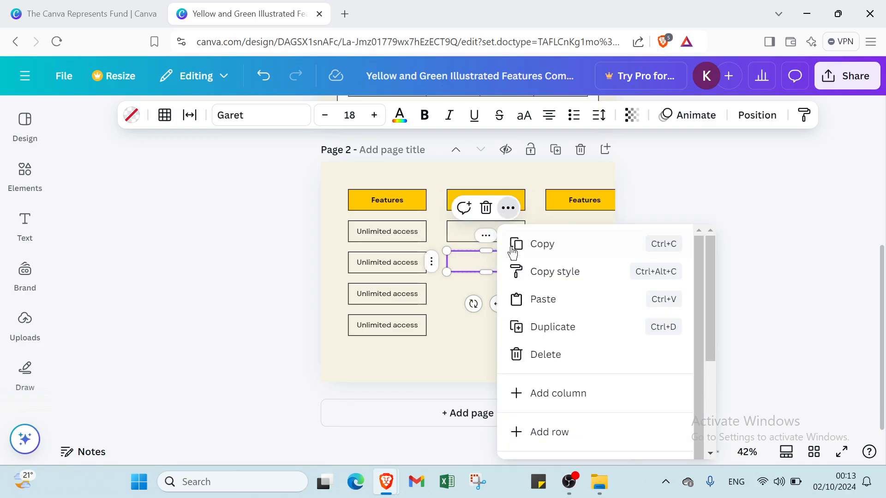
left_click(537, 324)
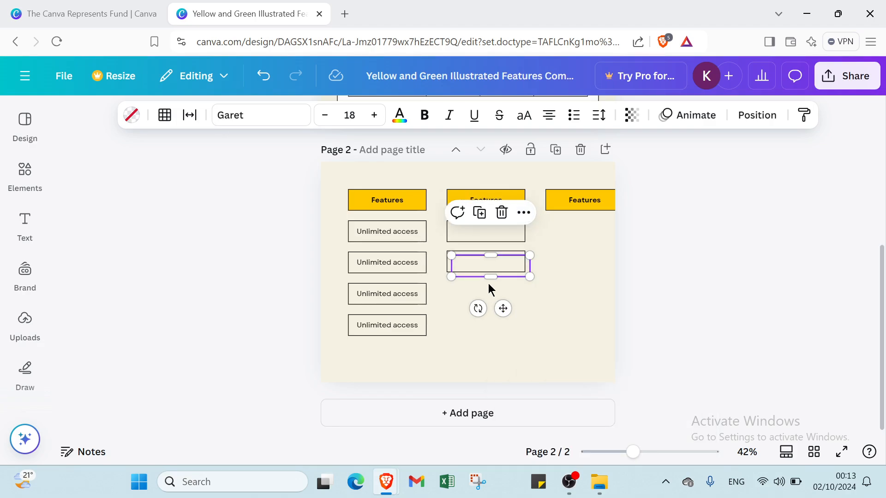
left_click_drag(484, 267, 478, 296)
scroll(480, 240, "up", 4)
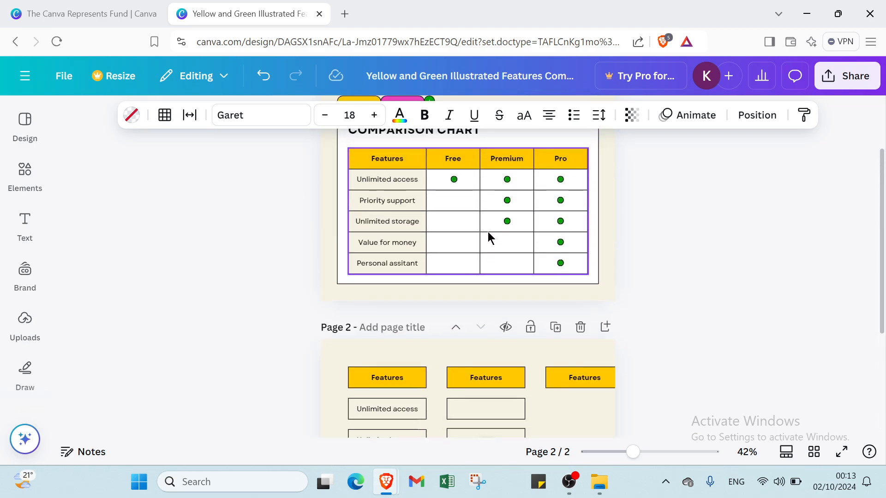
scroll(512, 258, "down", 4)
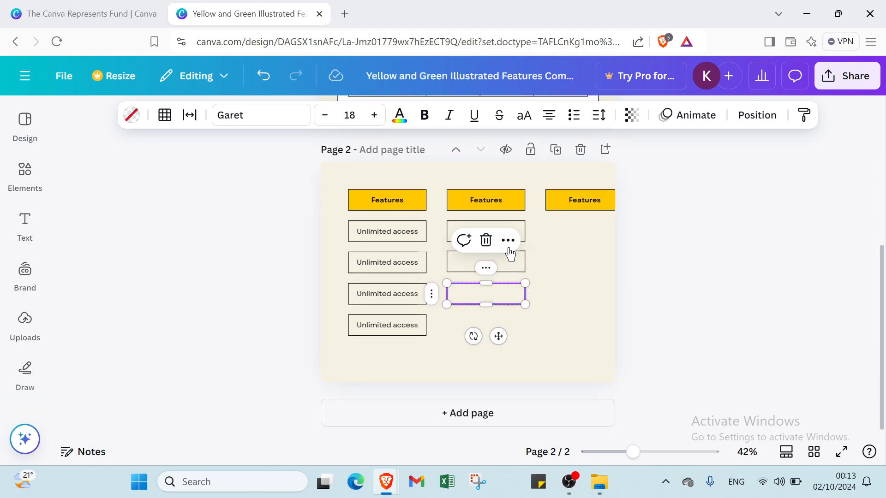
left_click(508, 240)
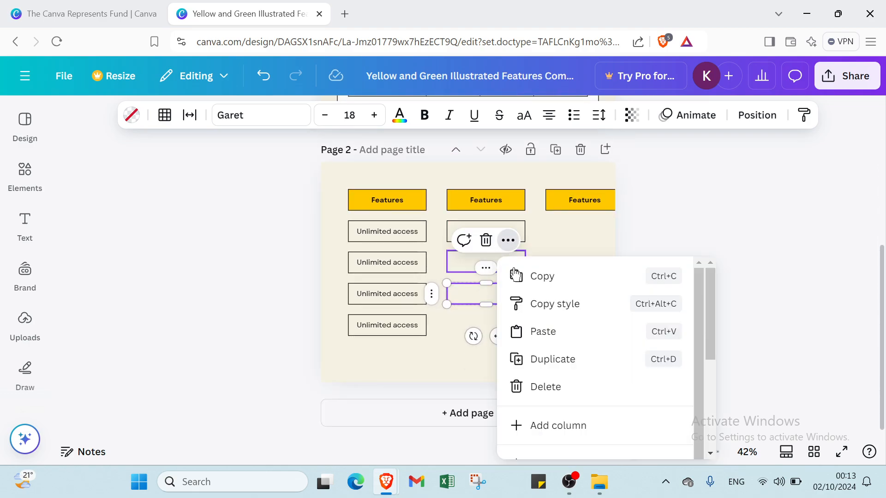
left_click(558, 359)
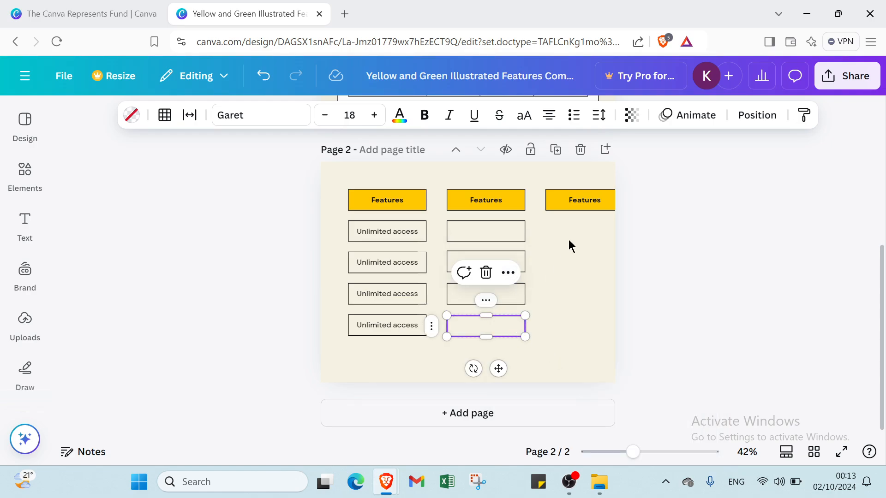
left_click(588, 222)
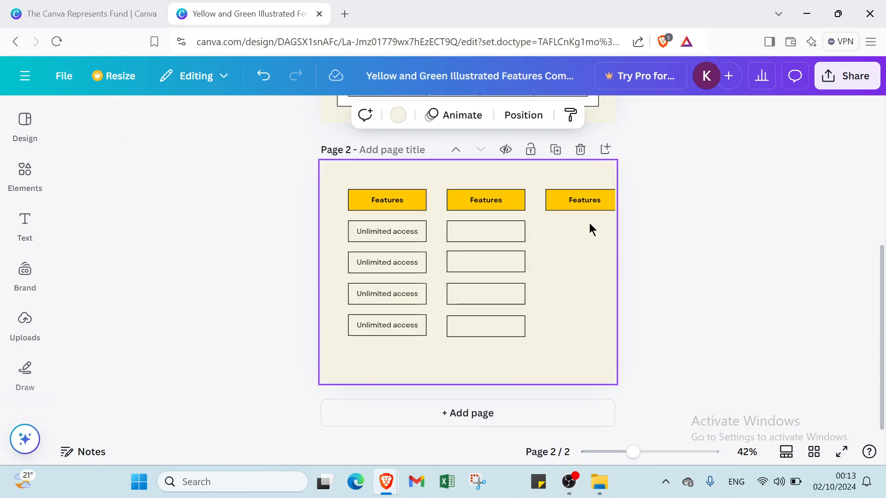
Step: Duplicate the second column's bottom empty cell, place the copy below the third Features cell, and narrow it to align with that header's left edge
left_click(507, 335)
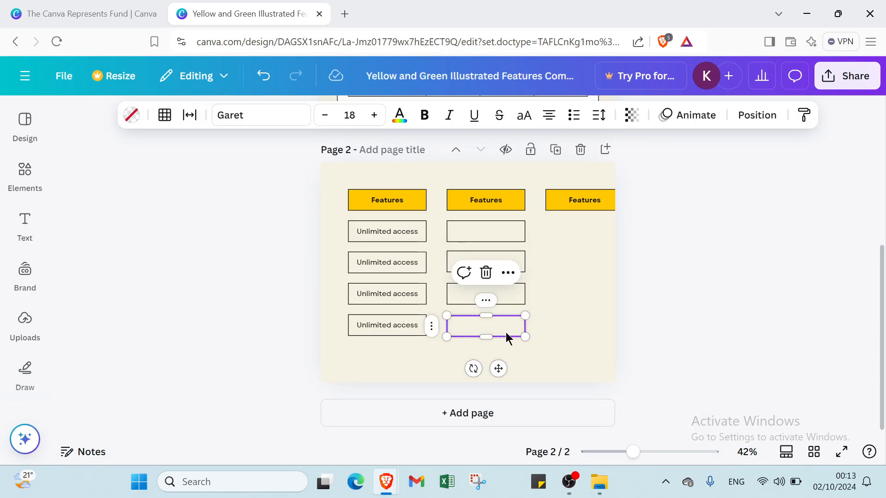
left_click(508, 272)
left_click(544, 166)
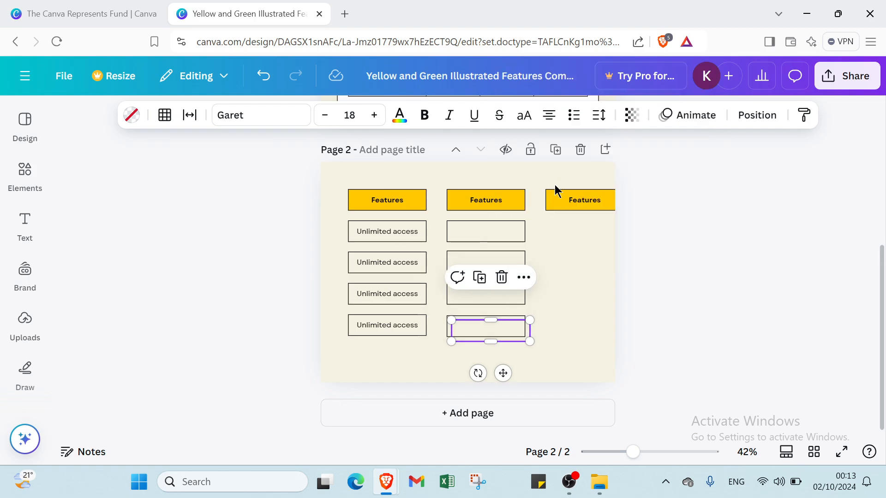
left_click_drag(516, 331, 605, 232)
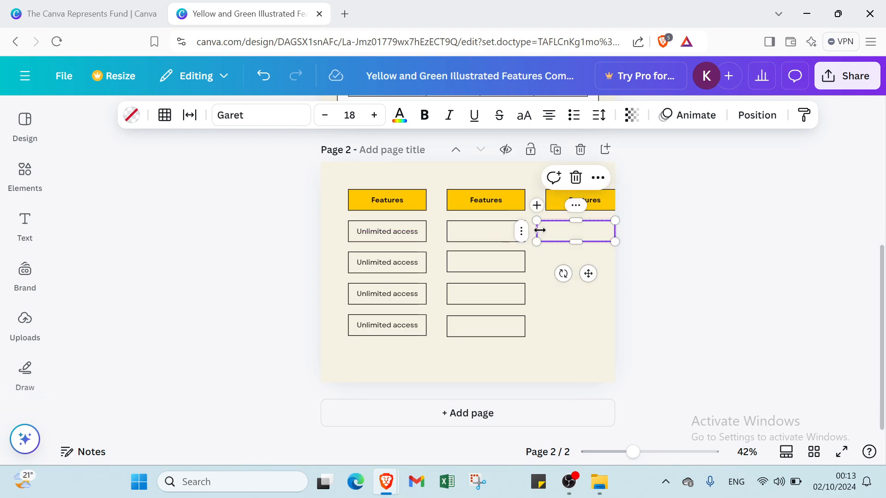
left_click_drag(540, 229, 544, 229)
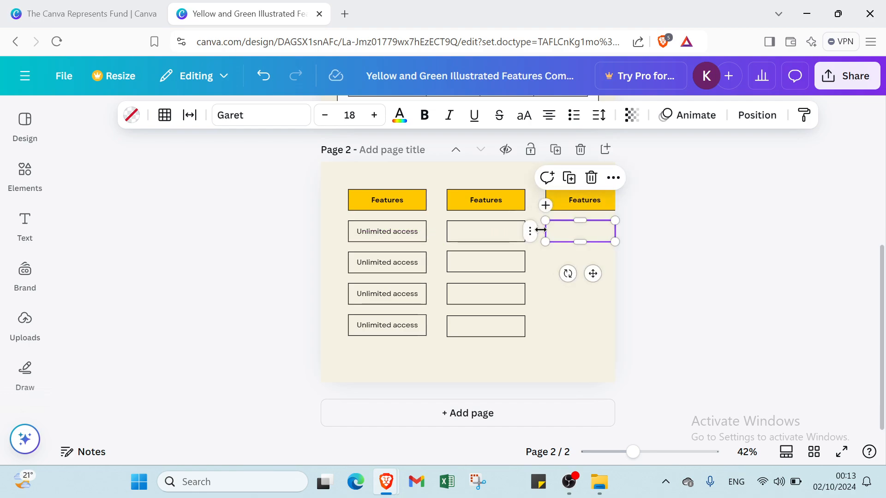
left_click(575, 255)
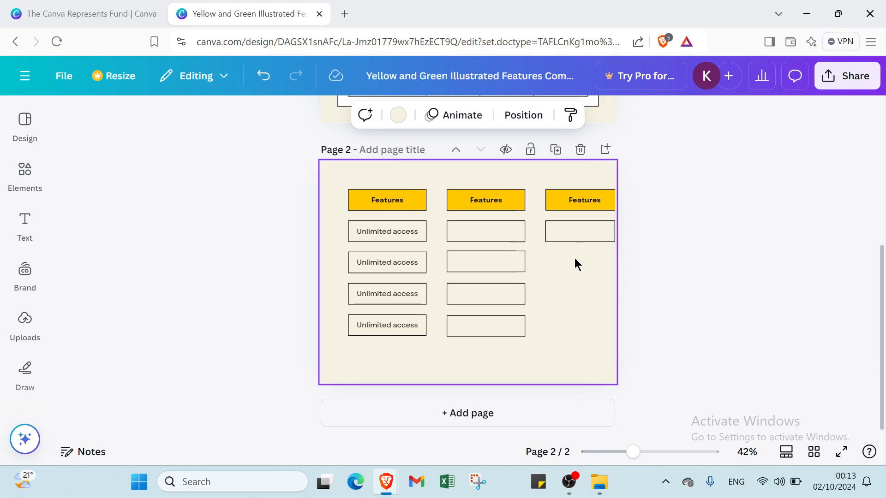
Step: Duplicate the third column's empty cell and place the copy below it, level with the second row
left_click(567, 229)
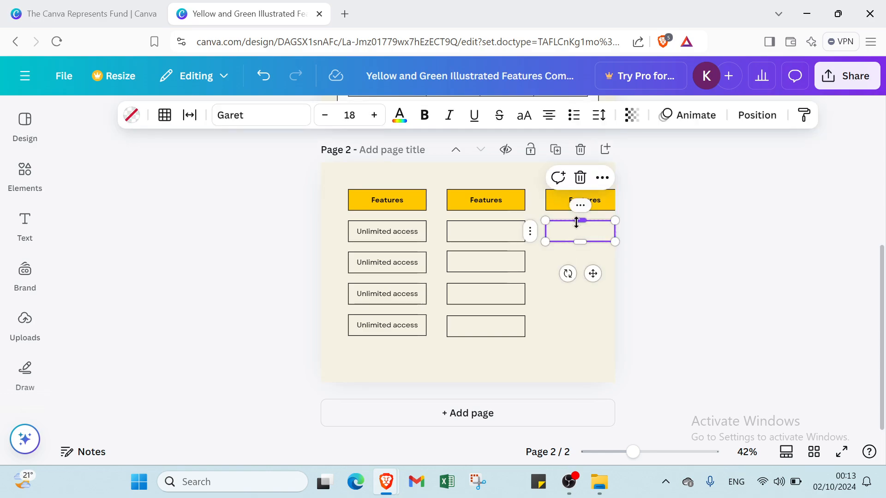
left_click(583, 207)
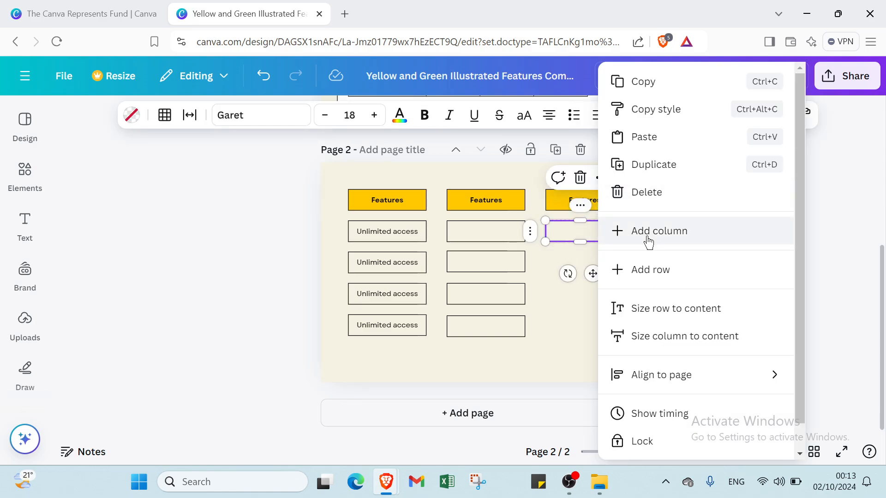
left_click(656, 176)
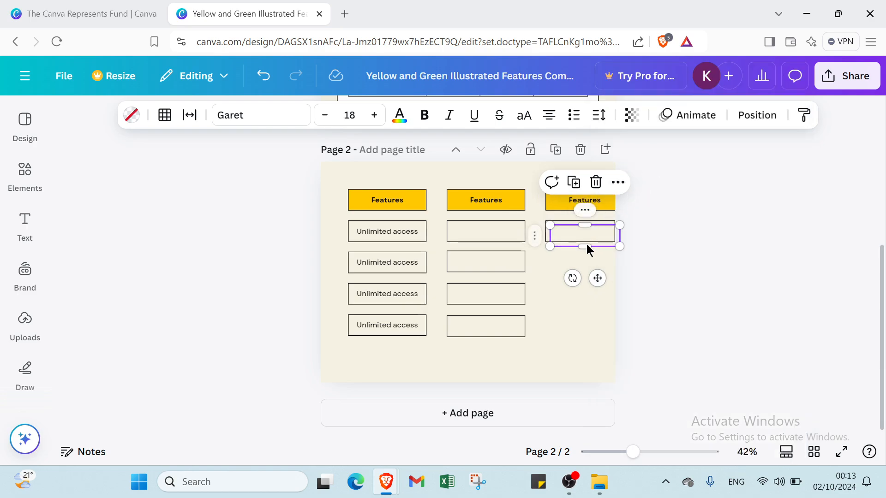
left_click_drag(593, 231, 588, 261)
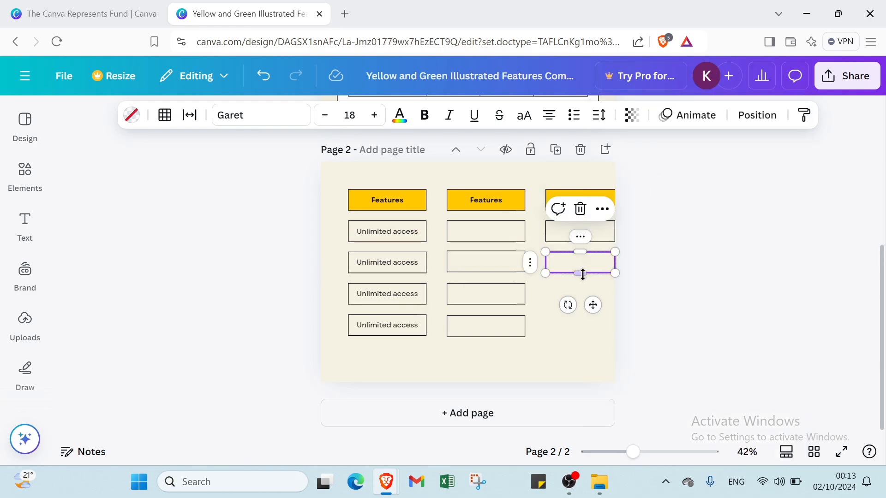
Step: Duplicate the third column's lowest empty cell twice, filling that column's third and fourth rows
left_click(583, 237)
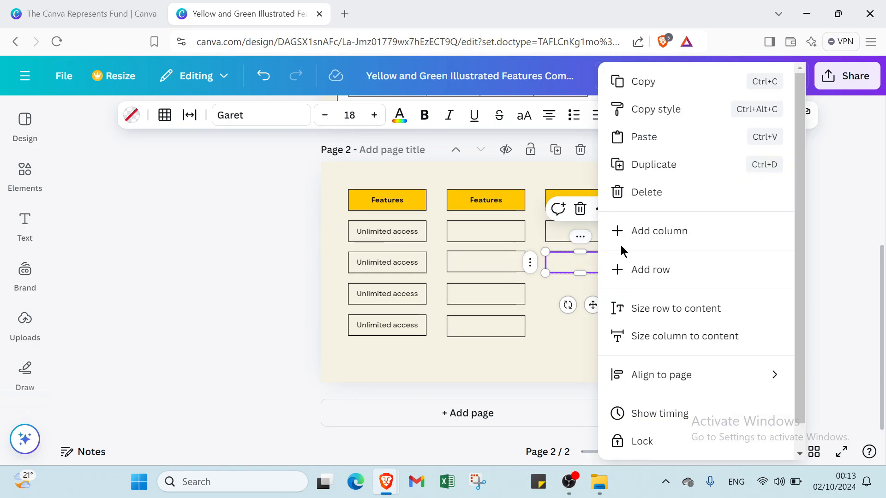
left_click(639, 176)
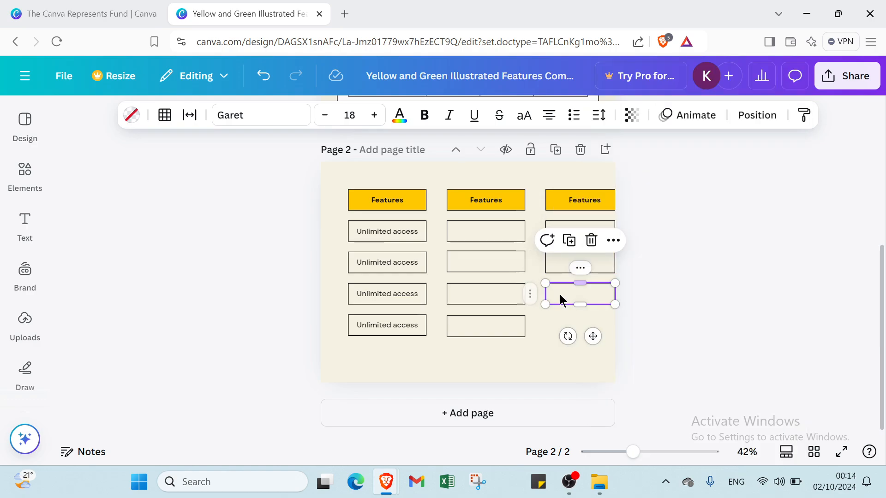
left_click(581, 268)
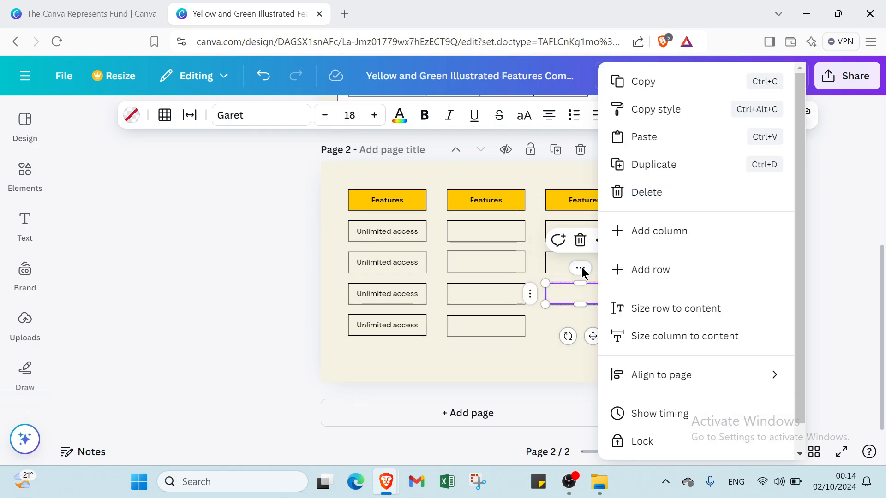
left_click(652, 170)
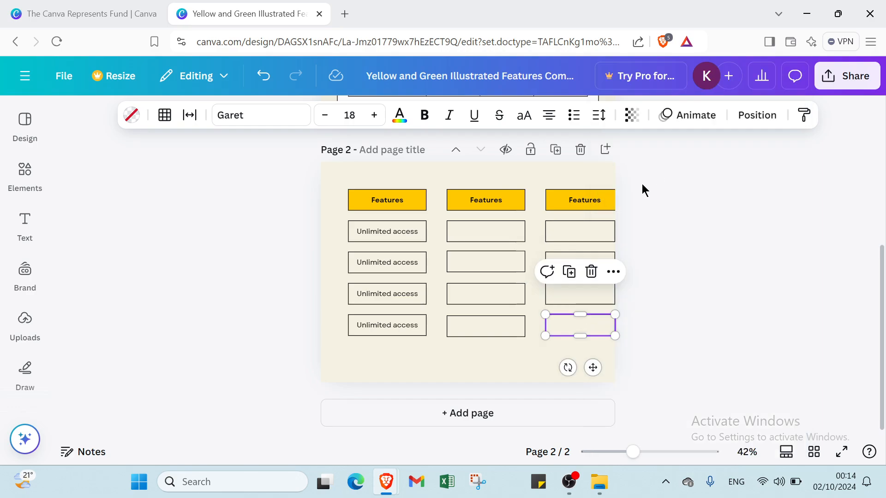
left_click(669, 267)
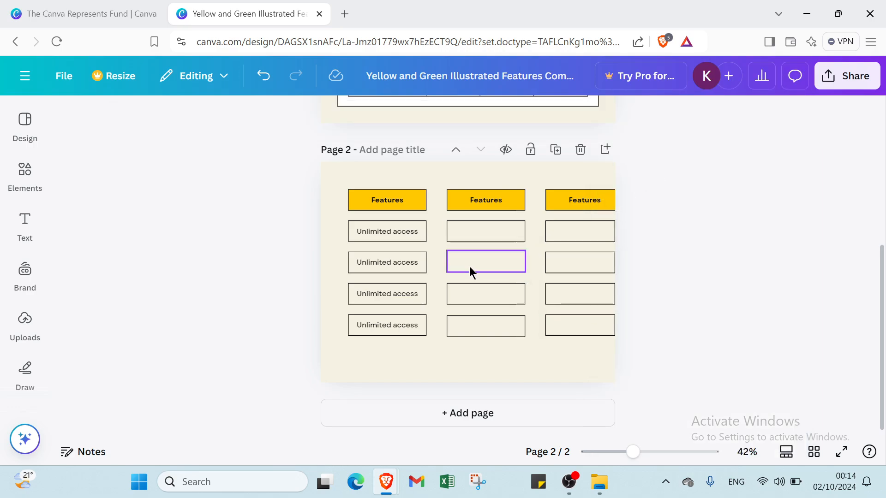
Step: Replace the first column's Features header with "days" and the second column's with "marks"
left_click(400, 198)
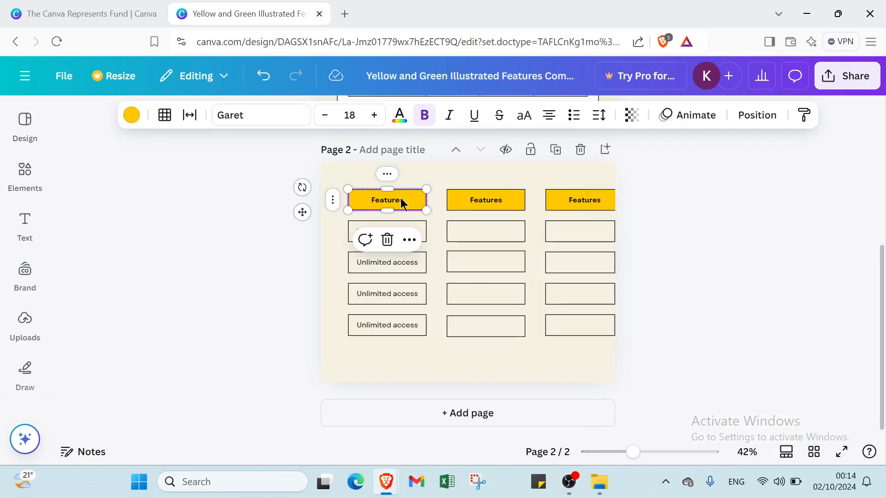
left_click(401, 198)
key("BackSpace")
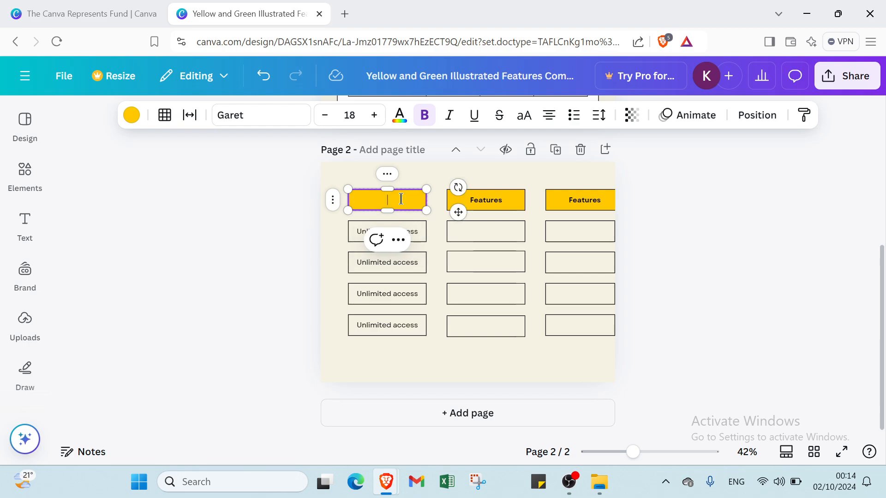
type("days")
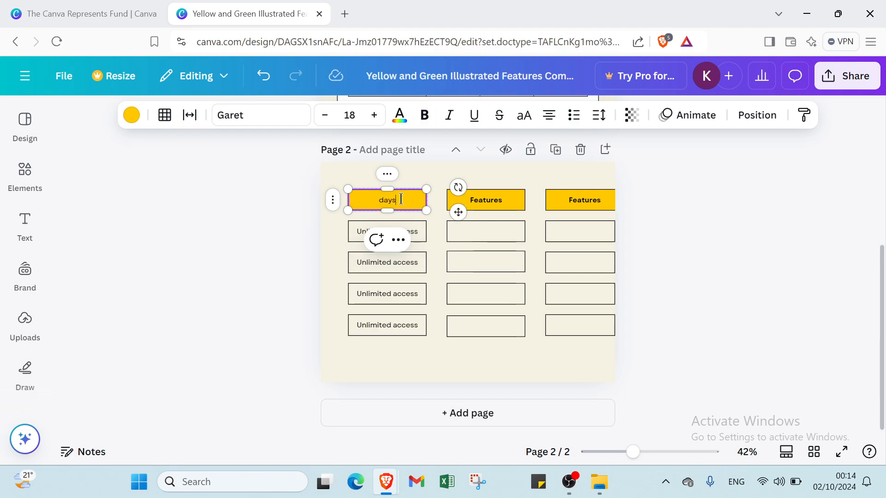
left_click(482, 200)
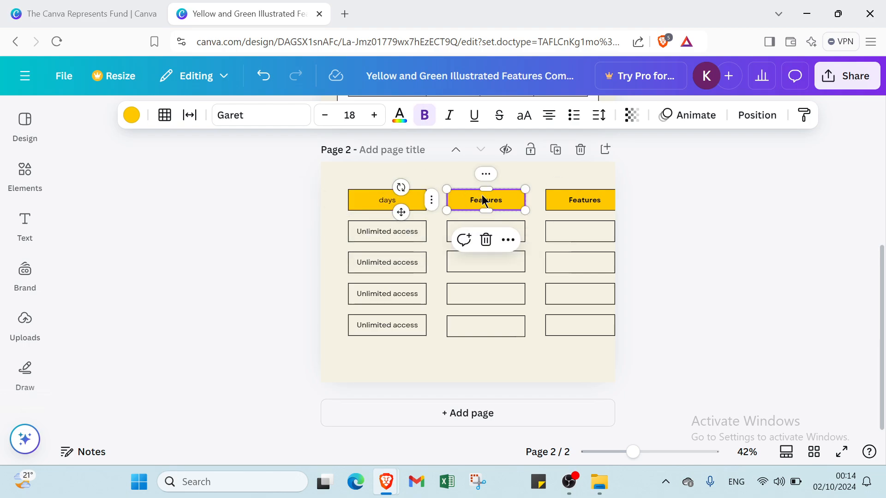
double_click(487, 197)
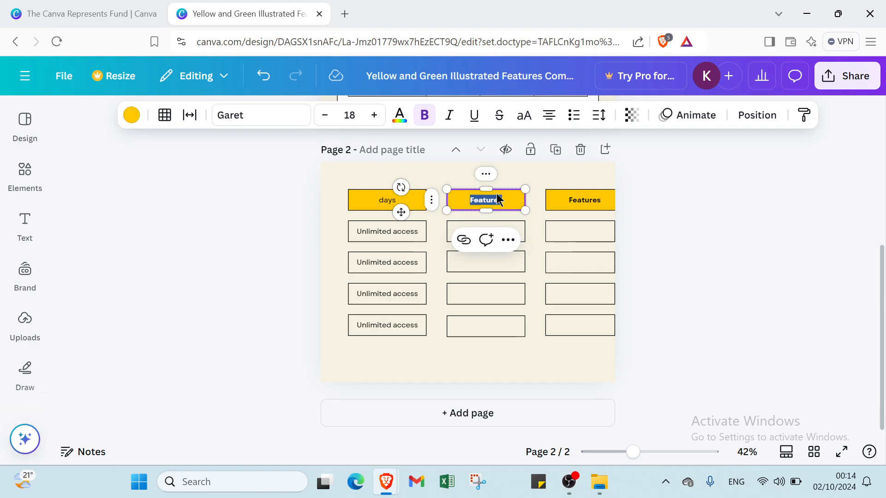
key("BackSpace")
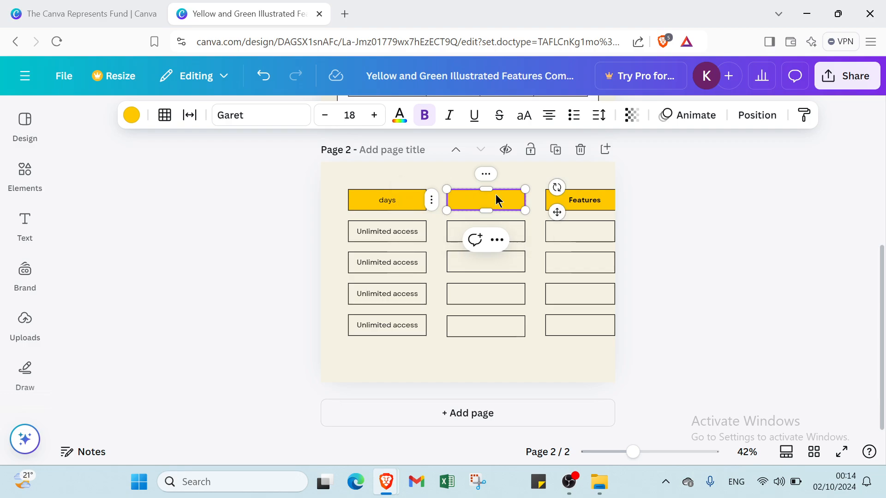
type("ma")
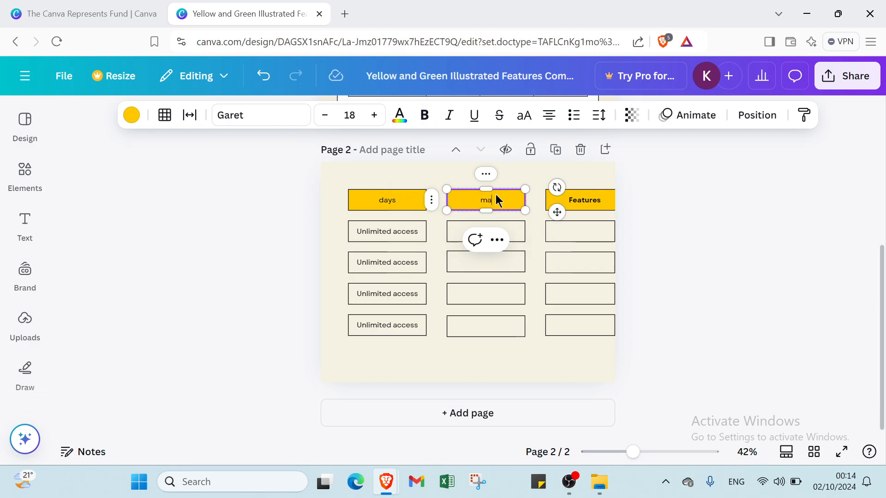
type("rks")
Step: Replace the third column's Features header text with "names"
left_click(595, 202)
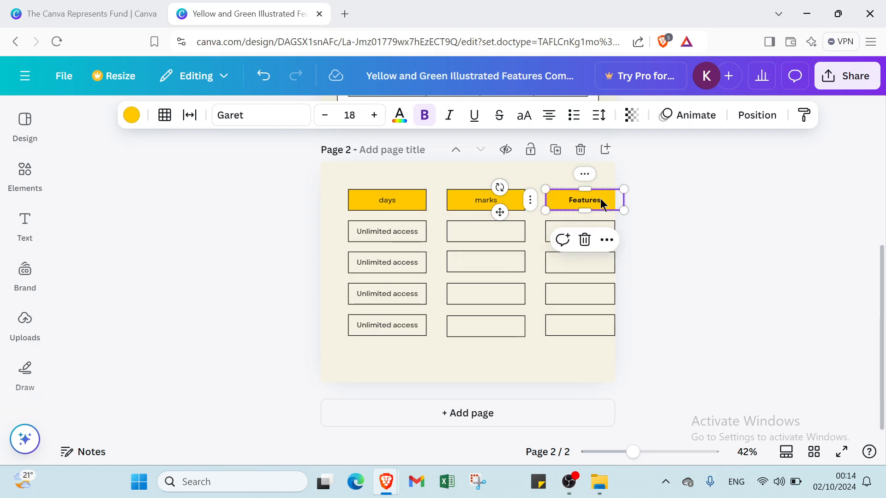
double_click(600, 199)
key("BackSpace")
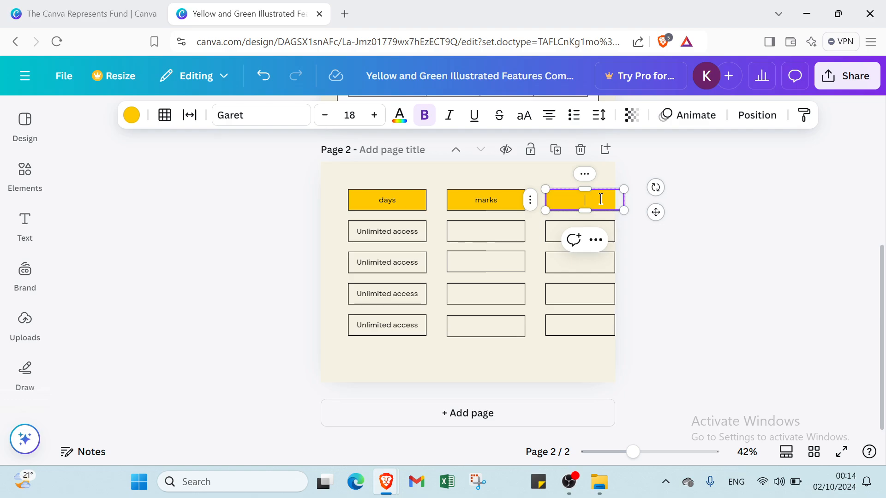
type("names")
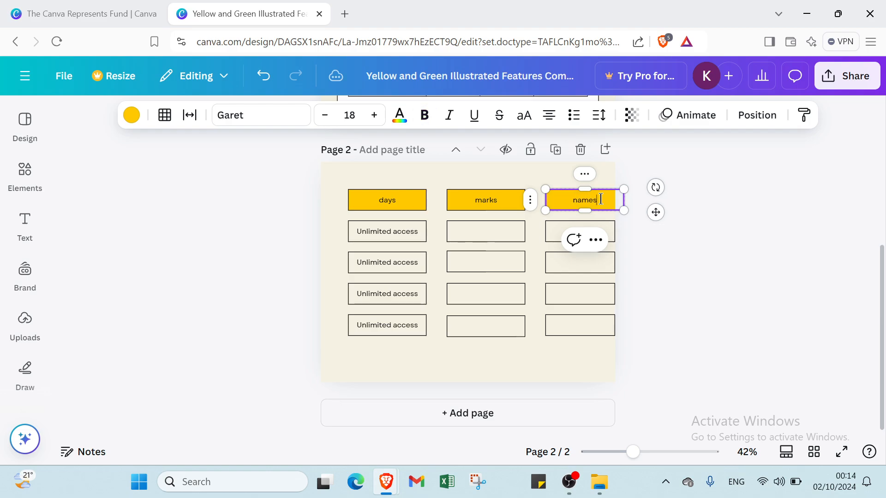
Step: Replace the Unlimited access text in the days column's first two rows with "monday" and "wednesday"
left_click(405, 236)
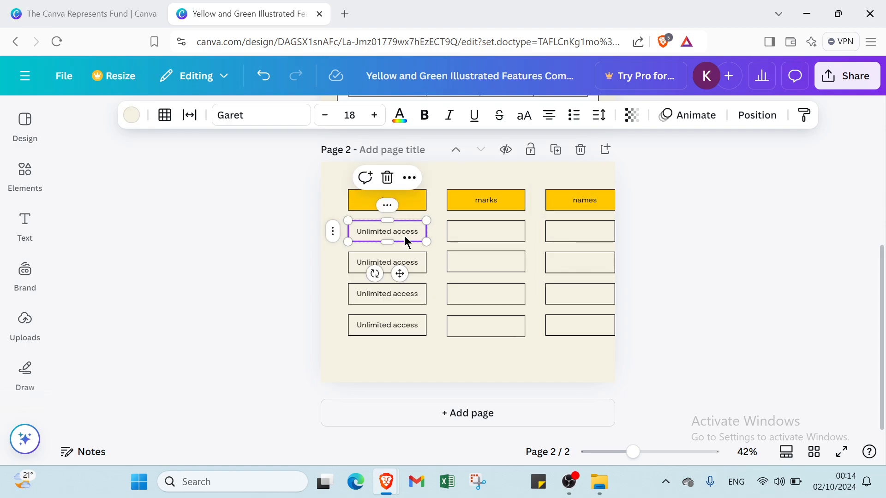
left_click(404, 230)
key("BackSpace")
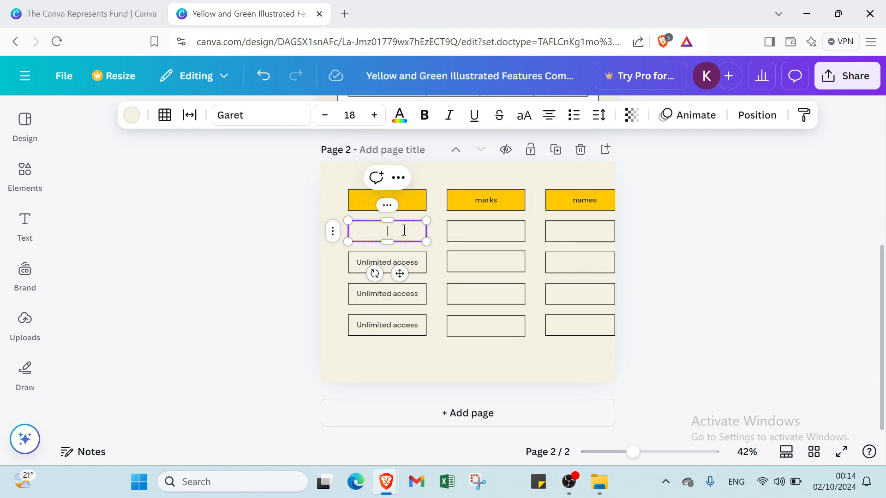
type("monday")
left_click(392, 259)
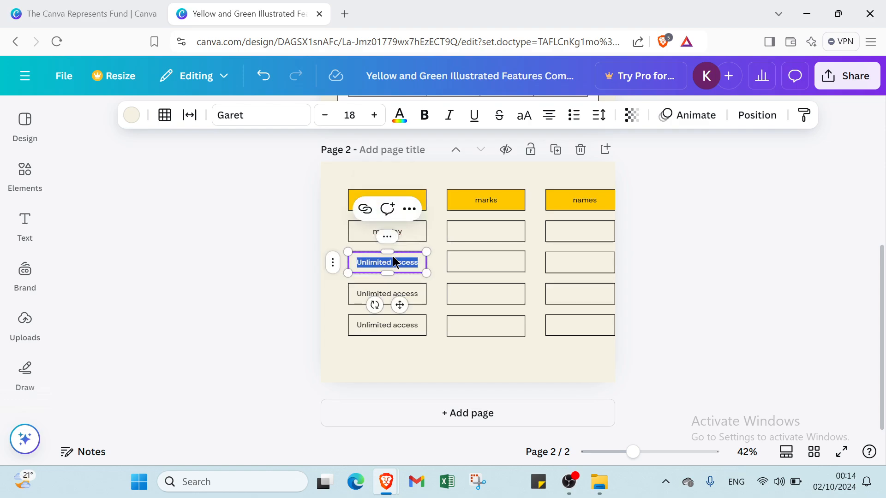
key("BackSpace")
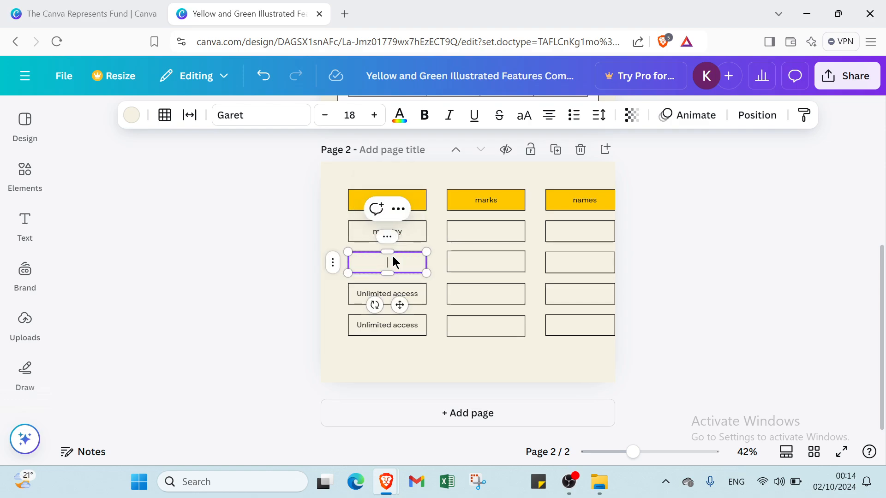
type("wednesday")
Step: Replace the Unlimited access text in the days column's third and fourth rows with "friday" and "sunady"
left_click(384, 294)
left_click(384, 294)
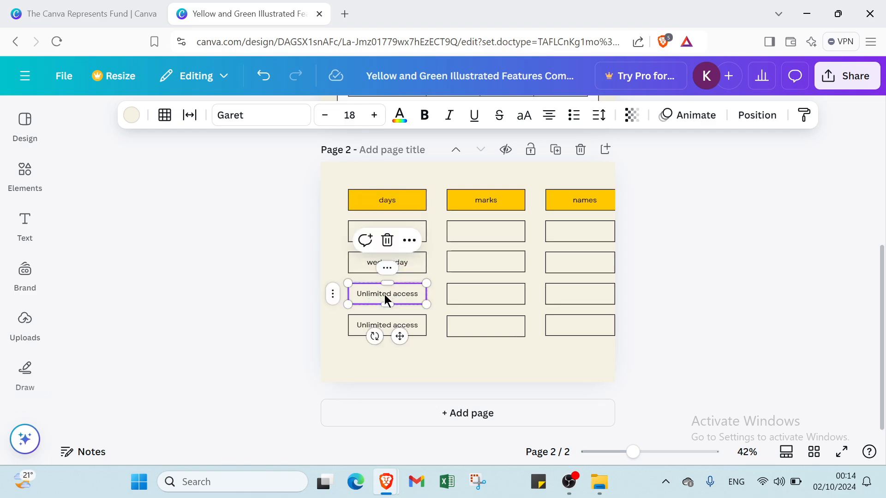
type("fr")
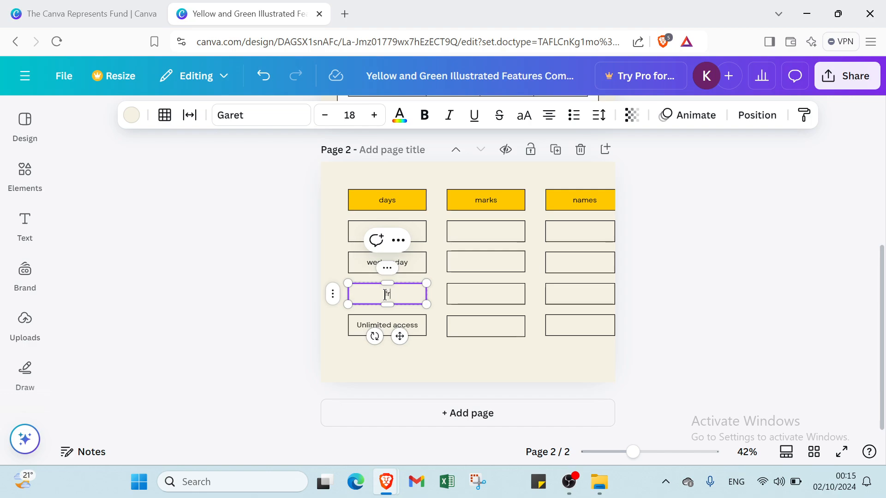
type("iday")
left_click(390, 327)
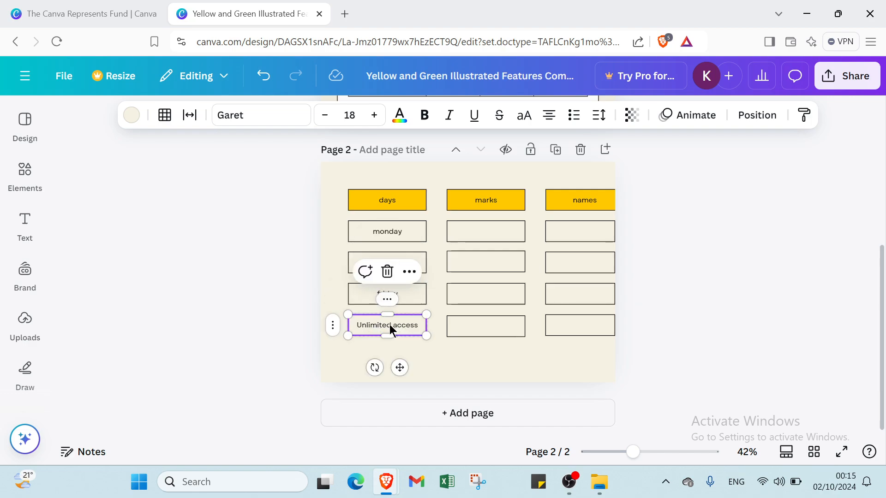
left_click(389, 325)
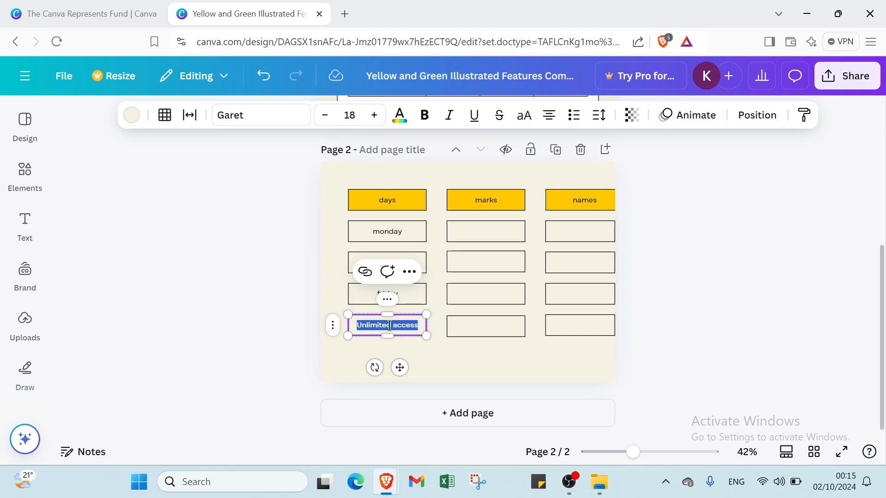
type("sunad")
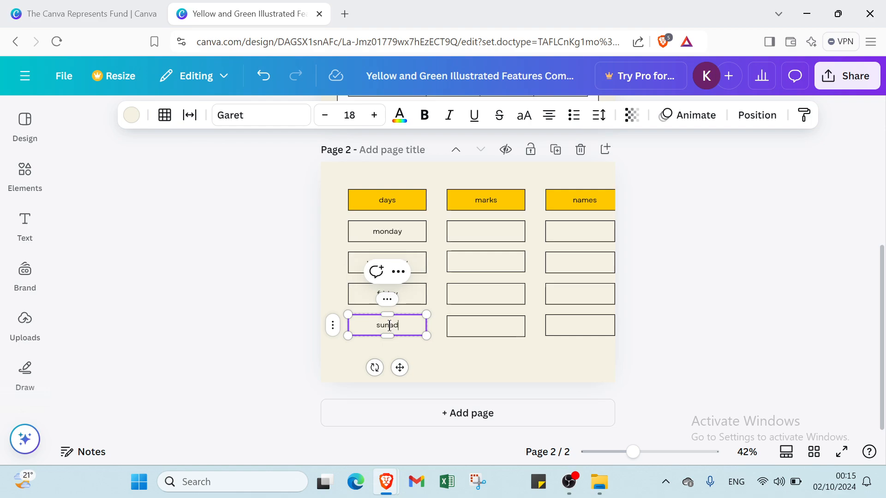
type("y")
Step: Fill the marks column's four cells from the monday row down with 9, 10, 6 and 8
left_click(466, 233)
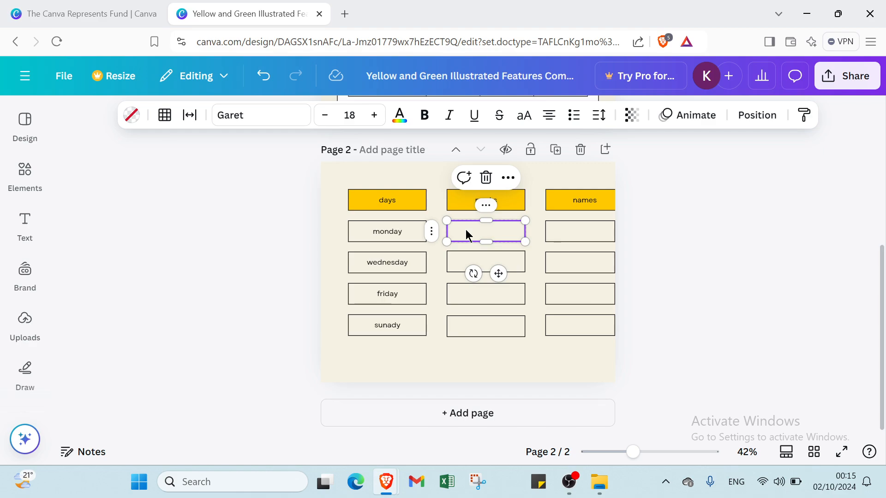
type("9")
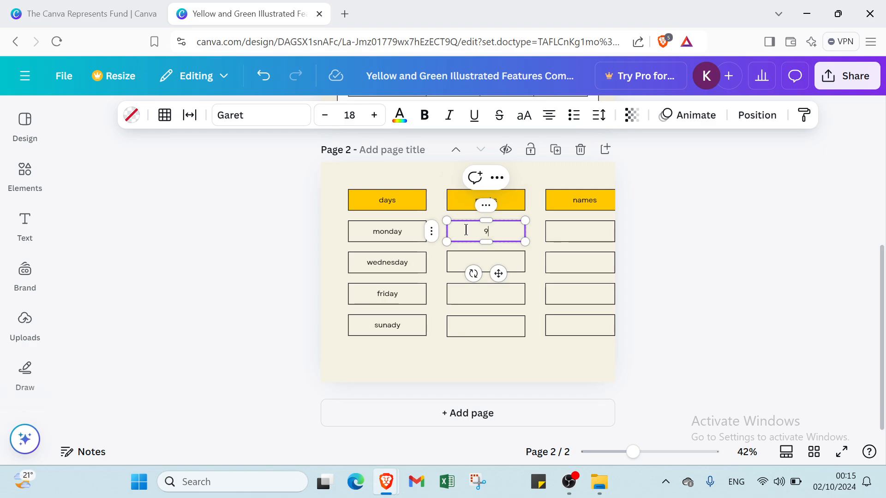
left_click(467, 259)
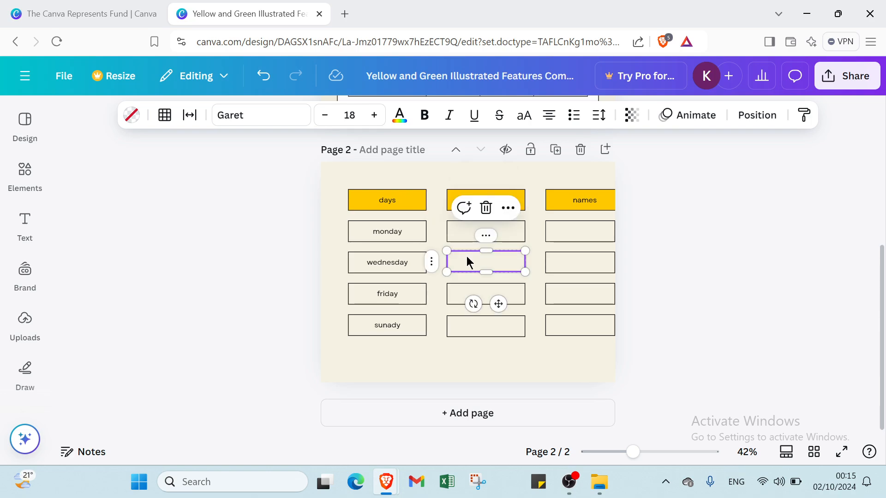
left_click(480, 259)
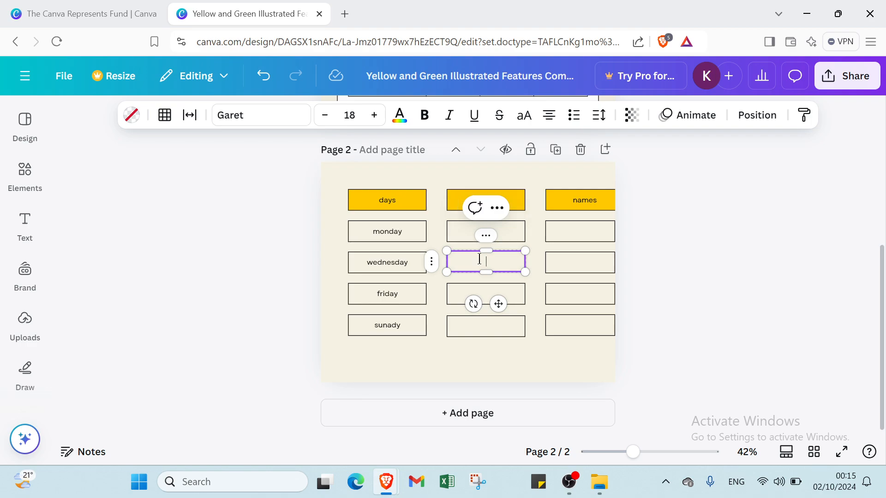
type("10")
left_click(491, 289)
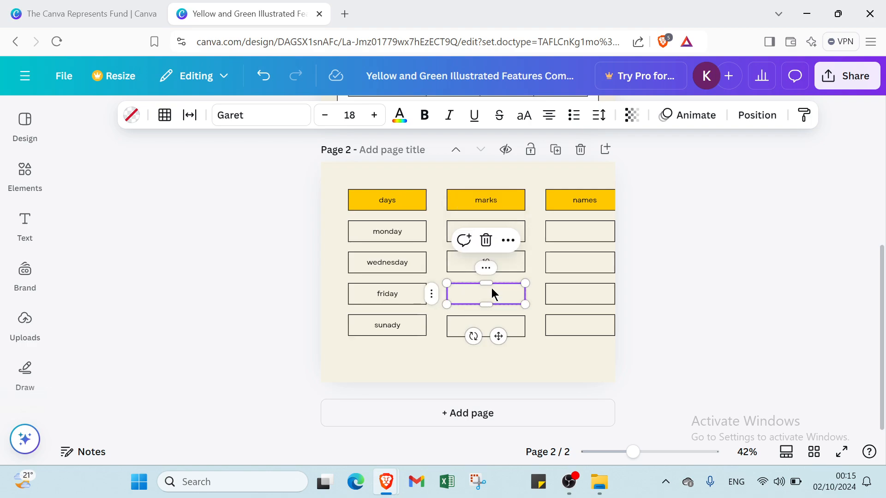
left_click(492, 289)
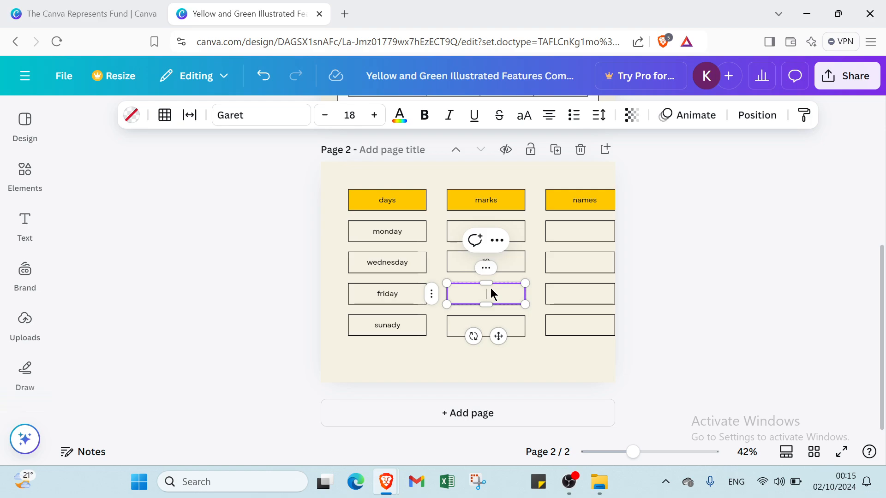
left_click(486, 318)
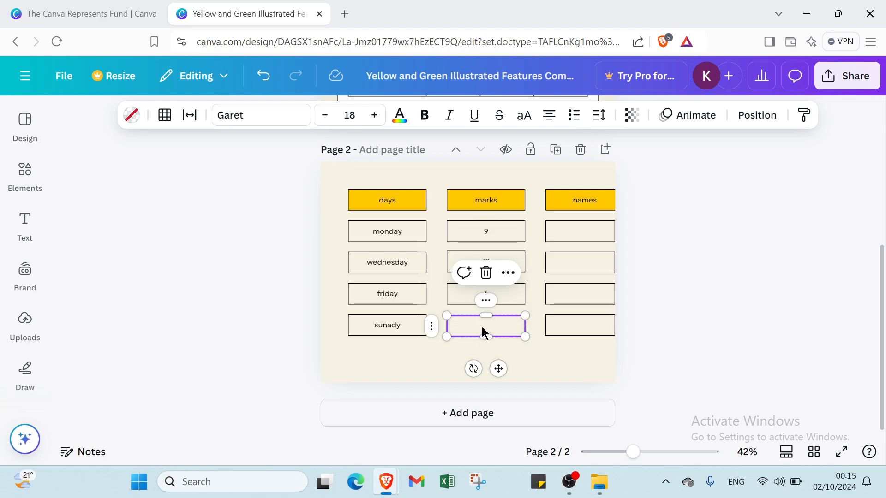
left_click(481, 326)
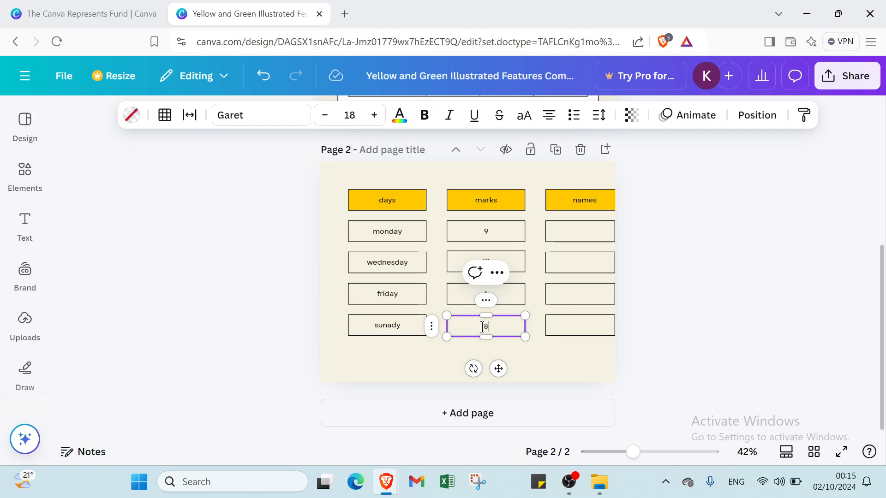
Step: Fill the names column's four cells from the monday row down with one first name each
left_click(556, 234)
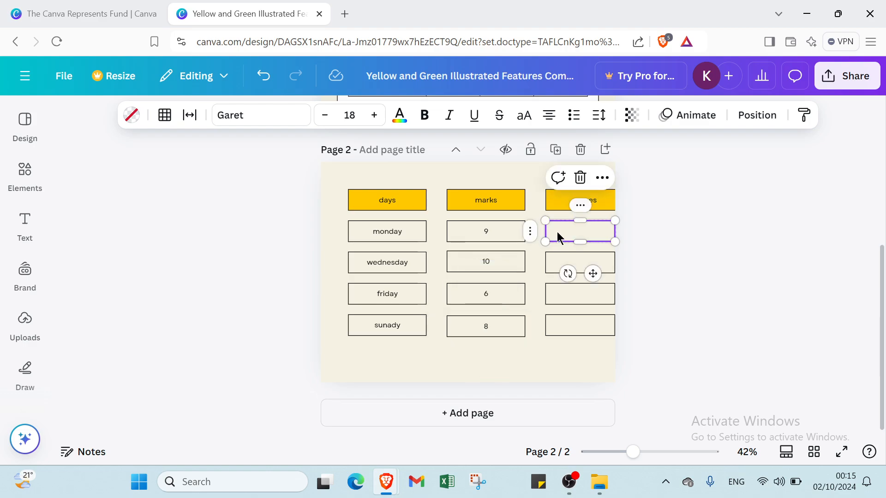
type("mike")
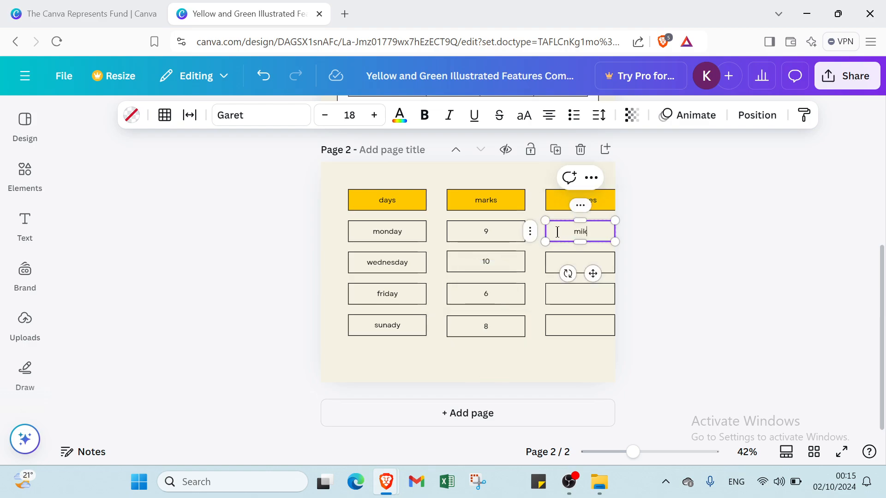
left_click(578, 258)
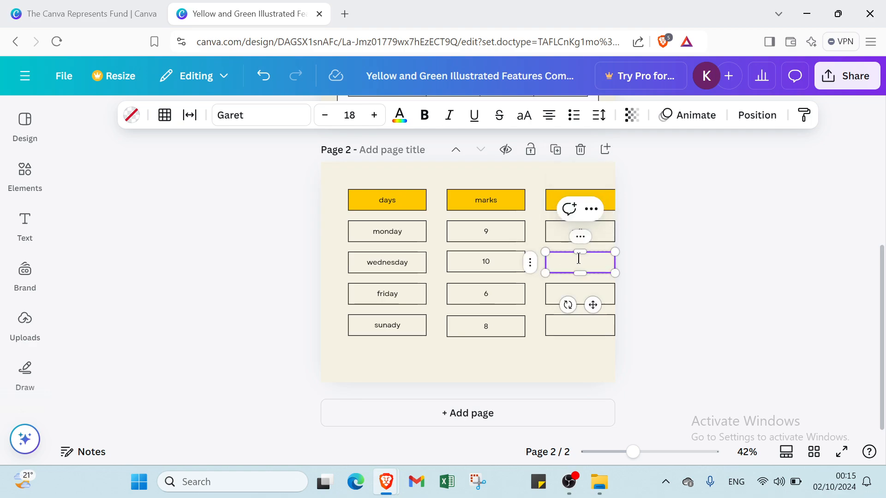
type("jane")
left_click(585, 290)
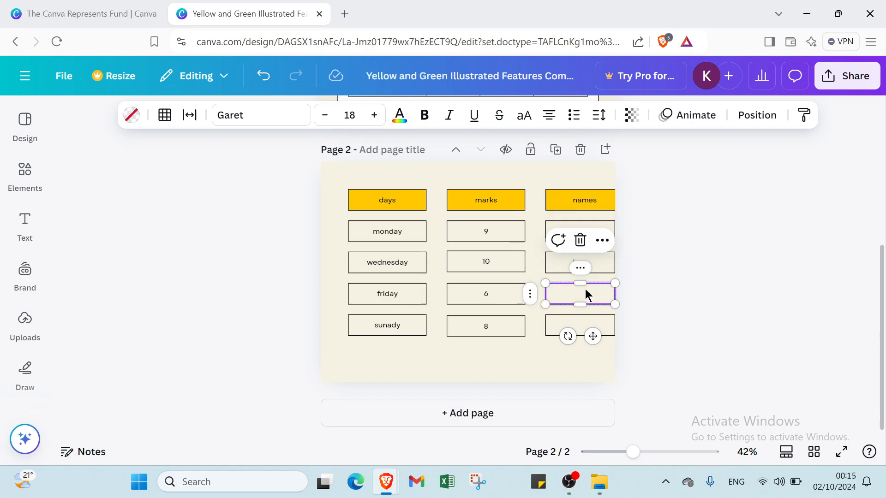
left_click(585, 290)
type("se")
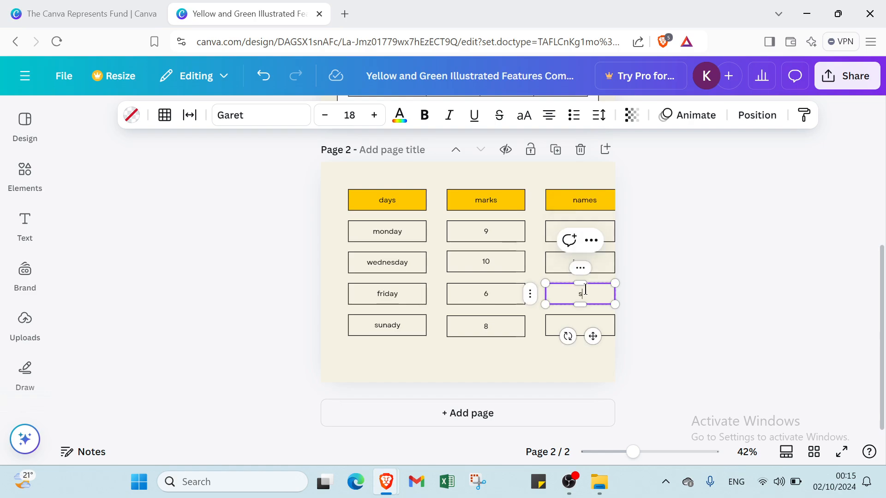
type("lina")
left_click(585, 323)
left_click(584, 323)
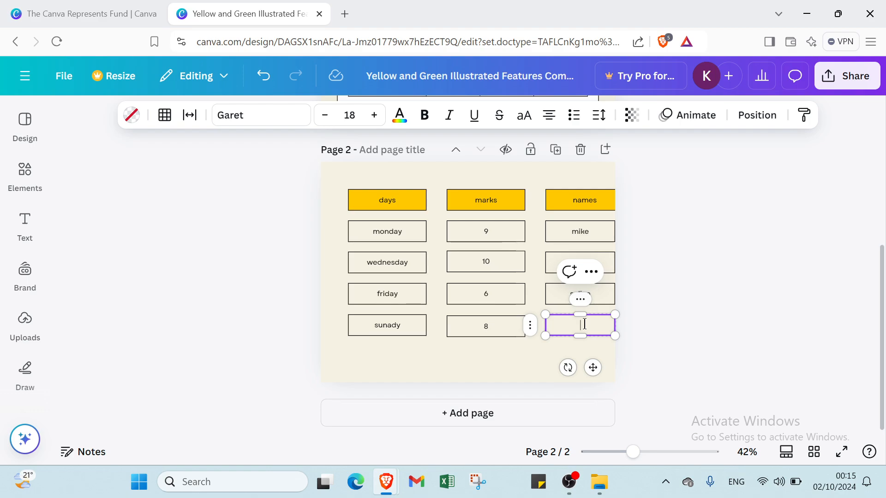
type("ana")
left_click(640, 307)
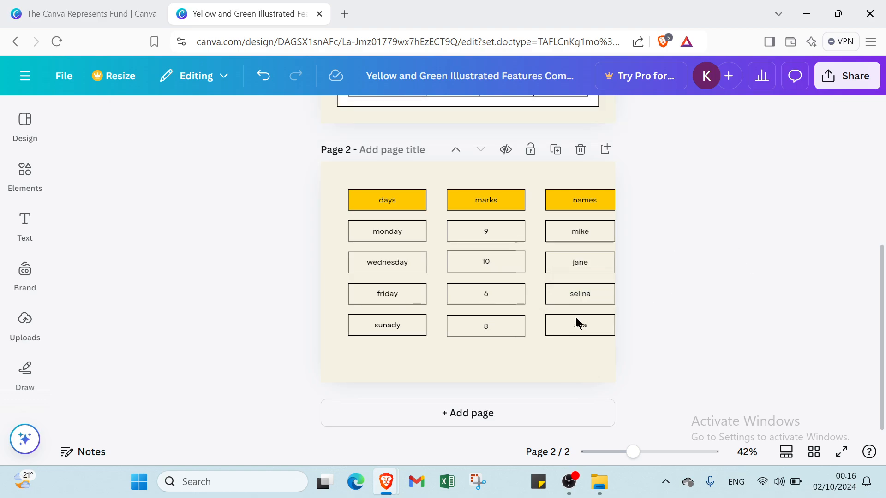
Step: Change the text color of the monday cell in the days column to the muted reddish-brown #966B6B
left_click(361, 228)
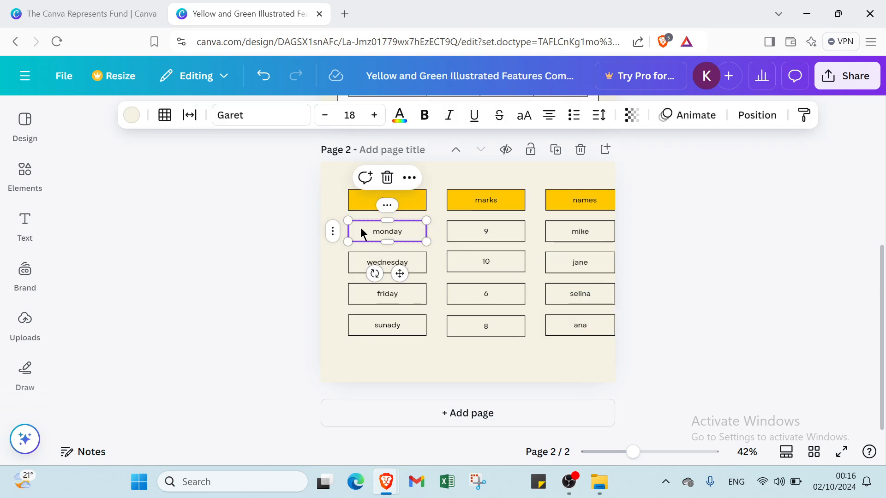
left_click(396, 118)
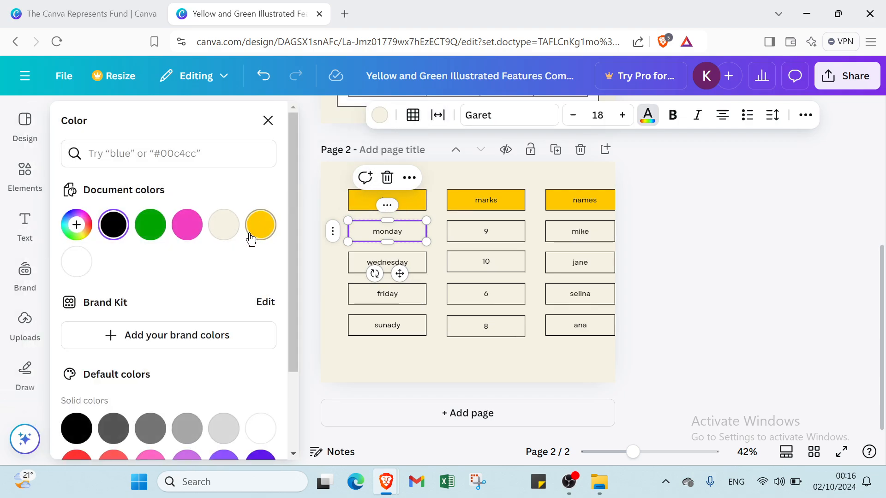
left_click(110, 225)
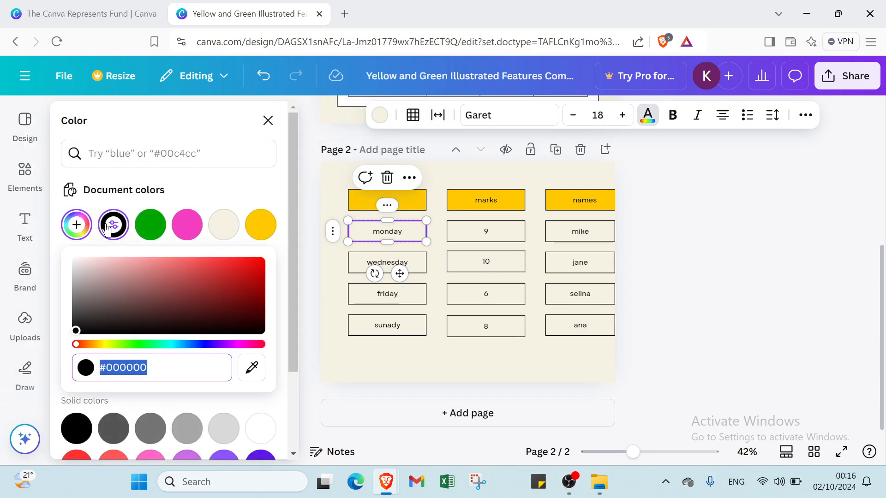
left_click(128, 290)
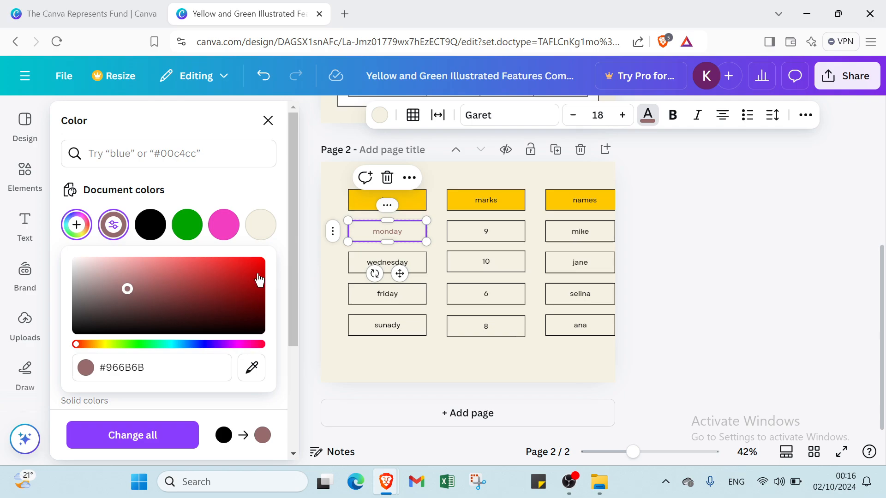
left_click(439, 180)
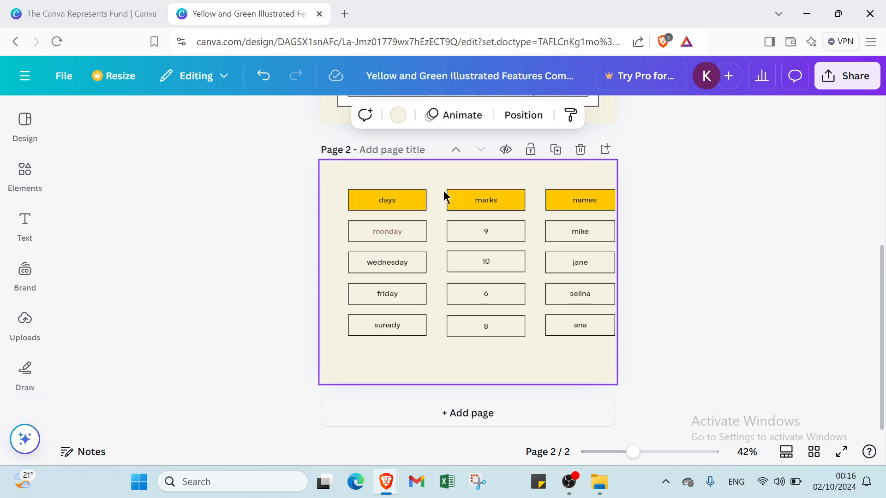
left_click(466, 194)
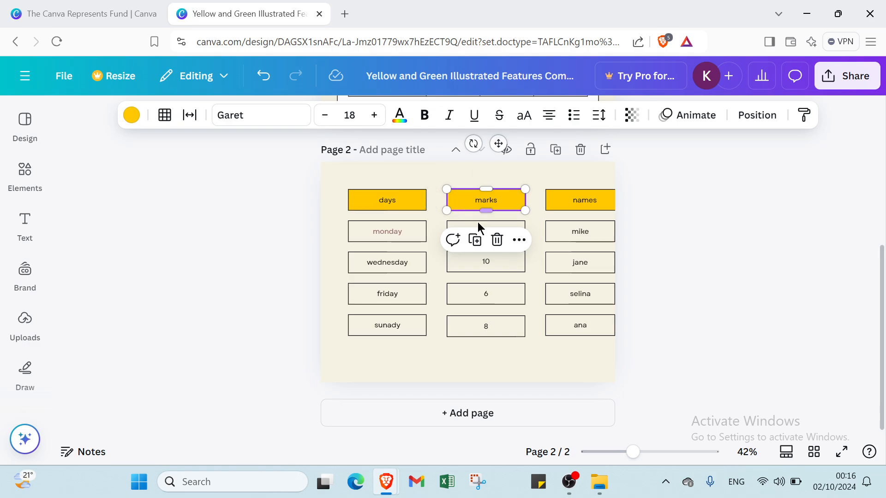
left_click(519, 240)
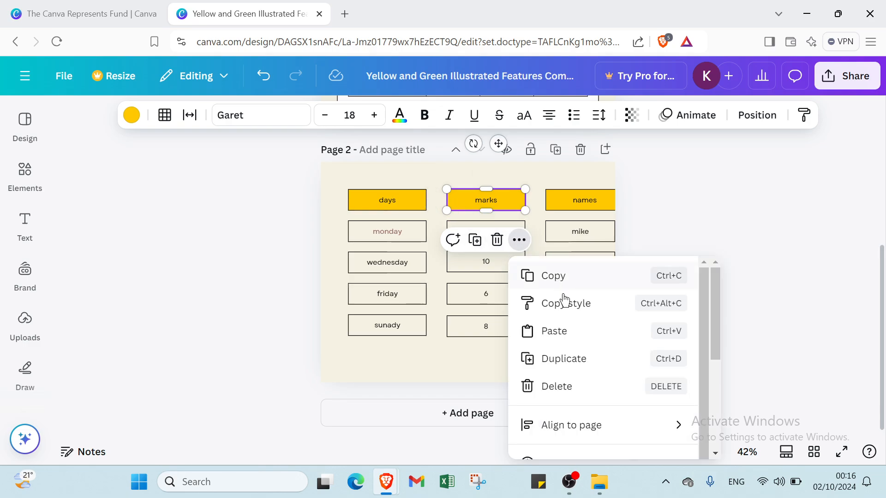
left_click(663, 209)
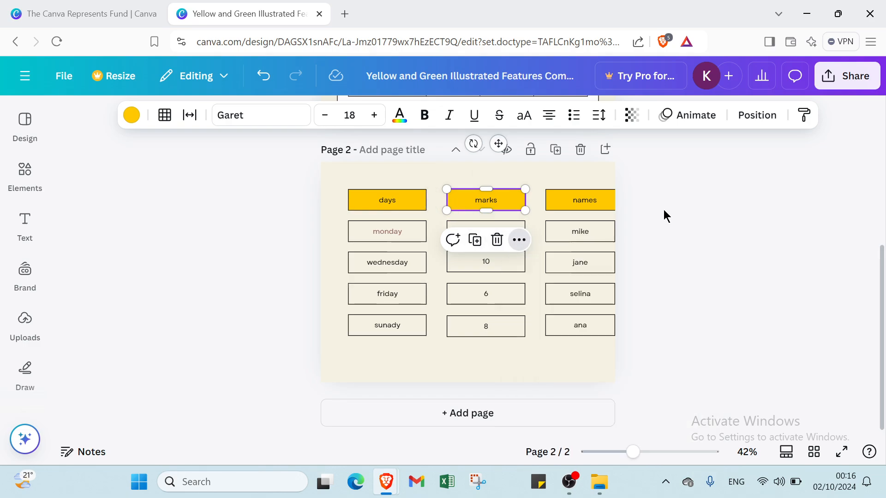
left_click(664, 209)
scroll(544, 271, "up", 5)
scroll(544, 270, "down", 5)
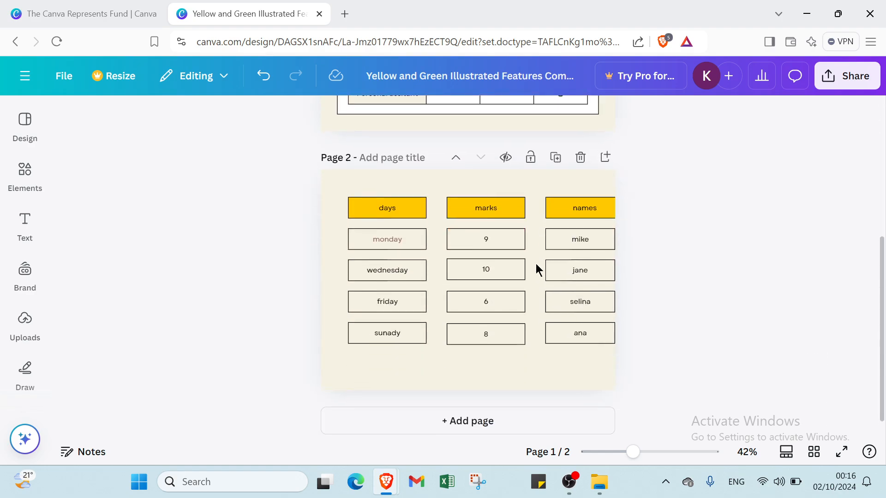
scroll(537, 267, "up", 2)
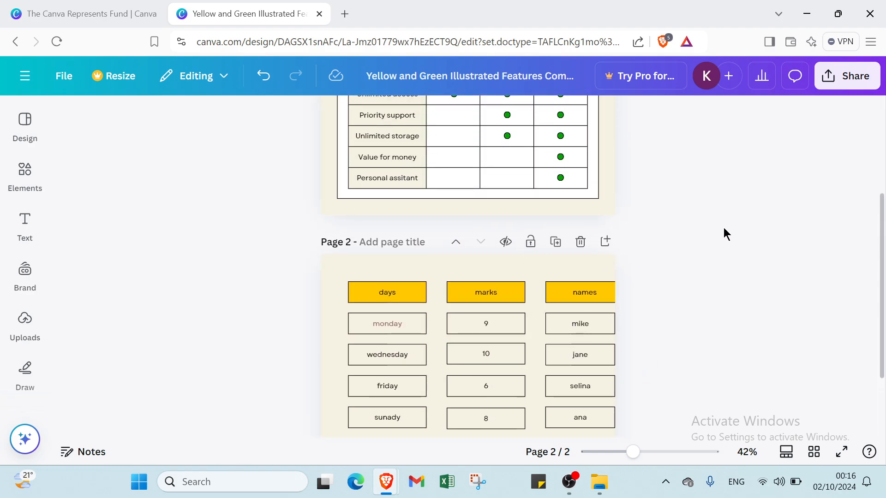